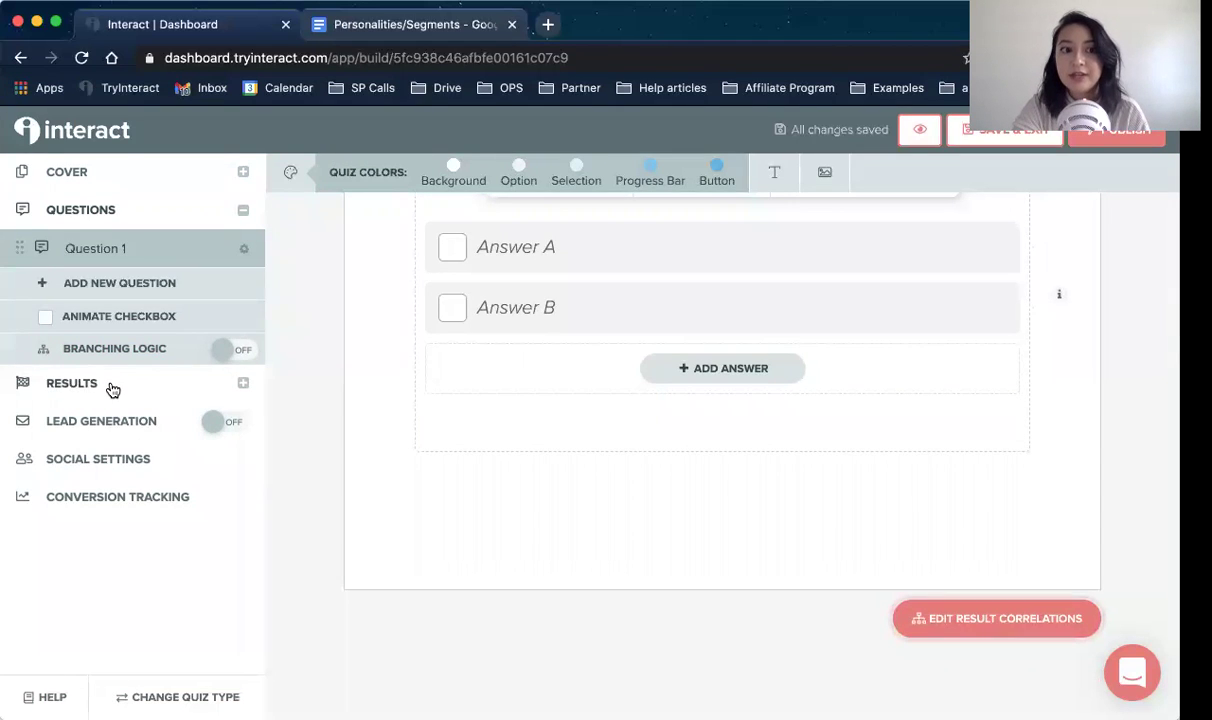
Examine the quiz's Result 1 page and its result redirect options, leaving them as they are
click(113, 389)
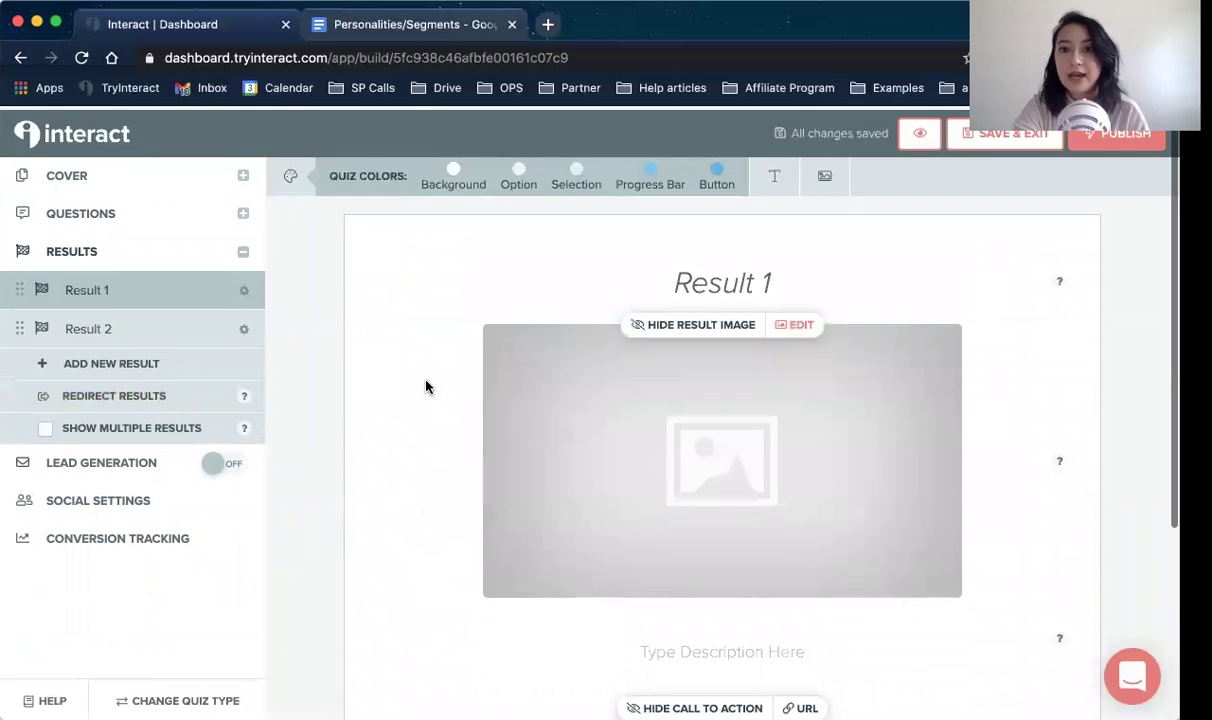
scroll(426, 387, up, 3)
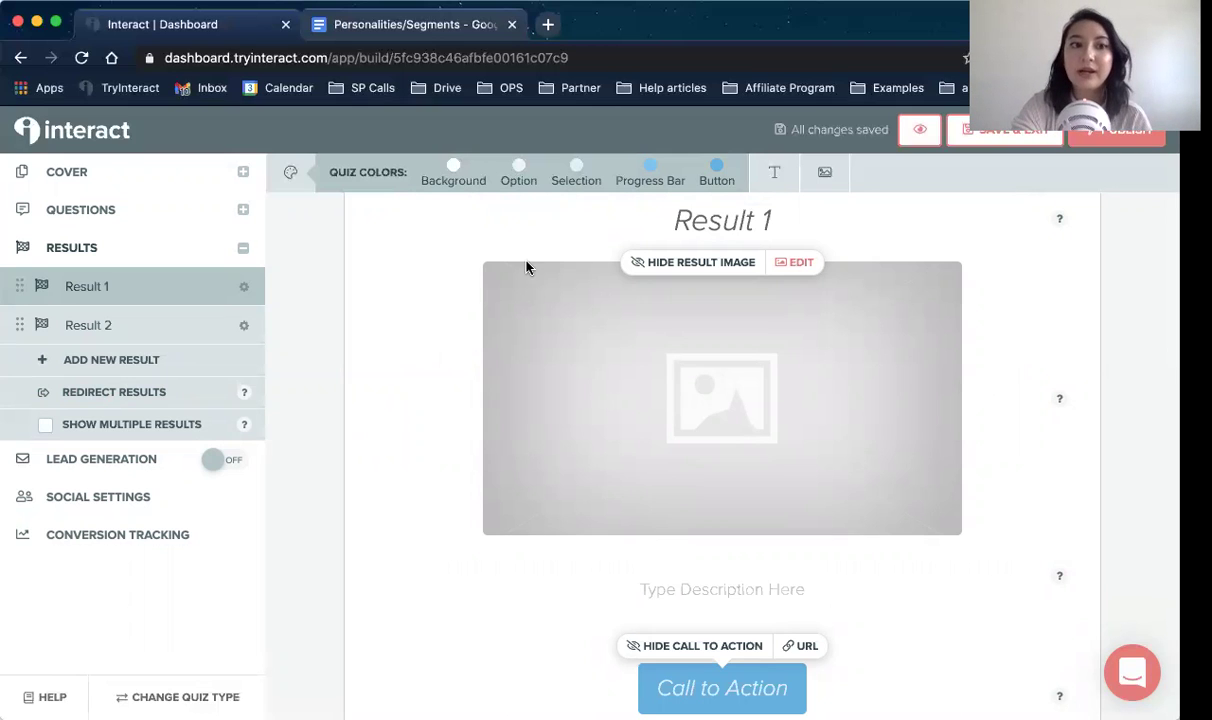
click(764, 224)
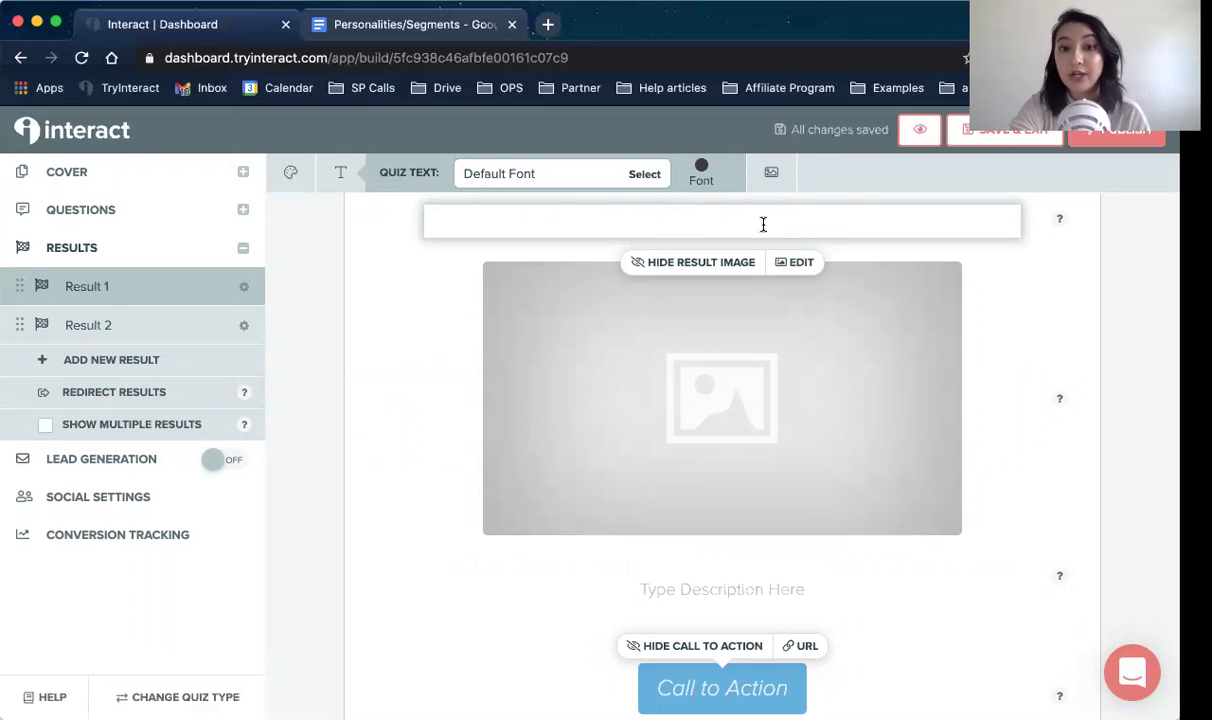
click(127, 400)
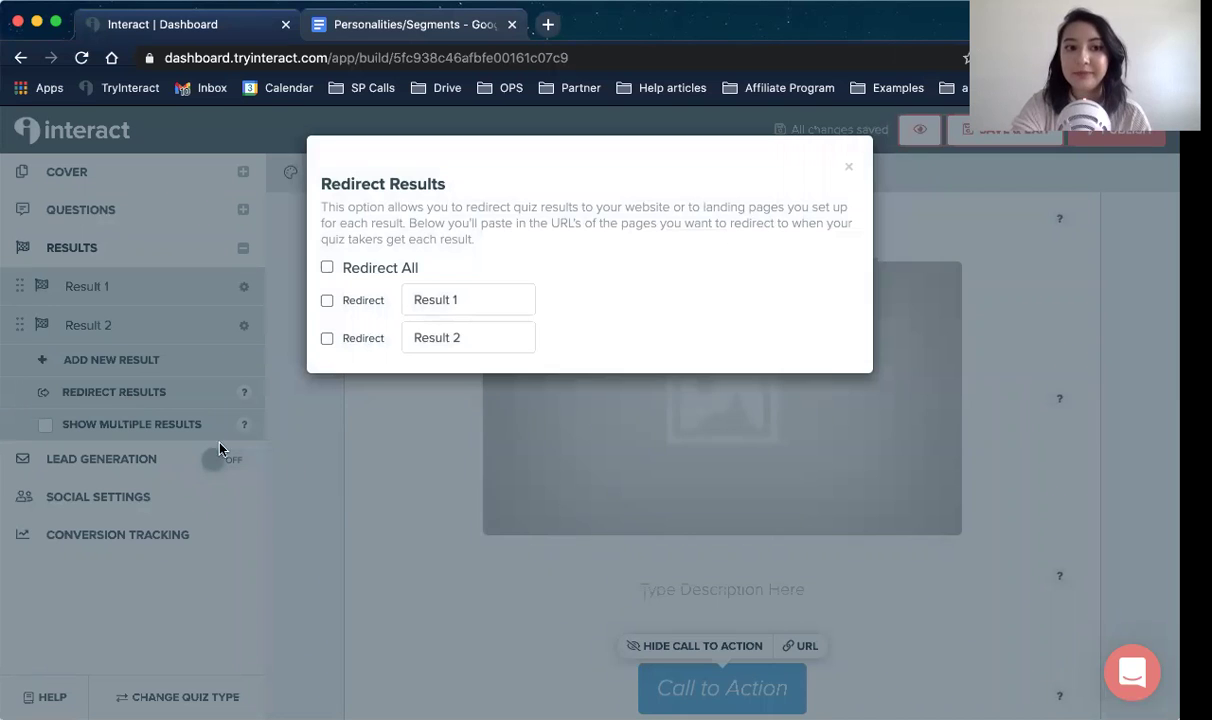
click(347, 497)
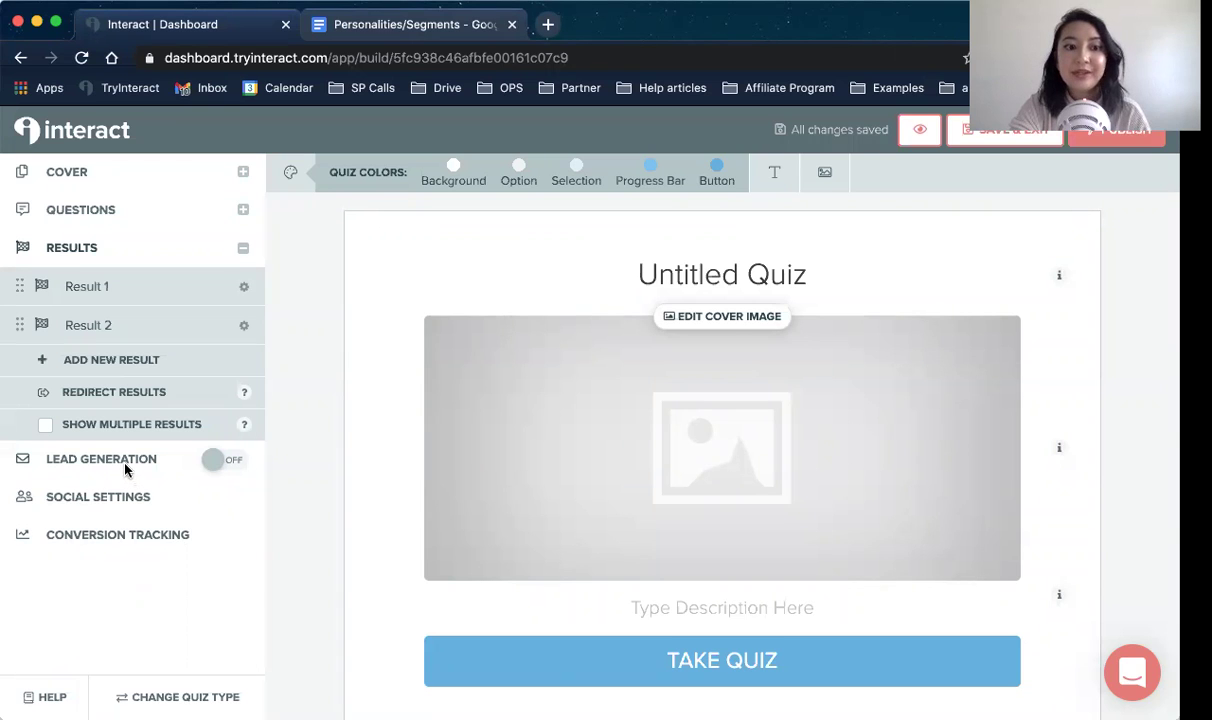
Turn on lead generation for the quiz and review the contact fields and form settings of the opt-in form
click(214, 468)
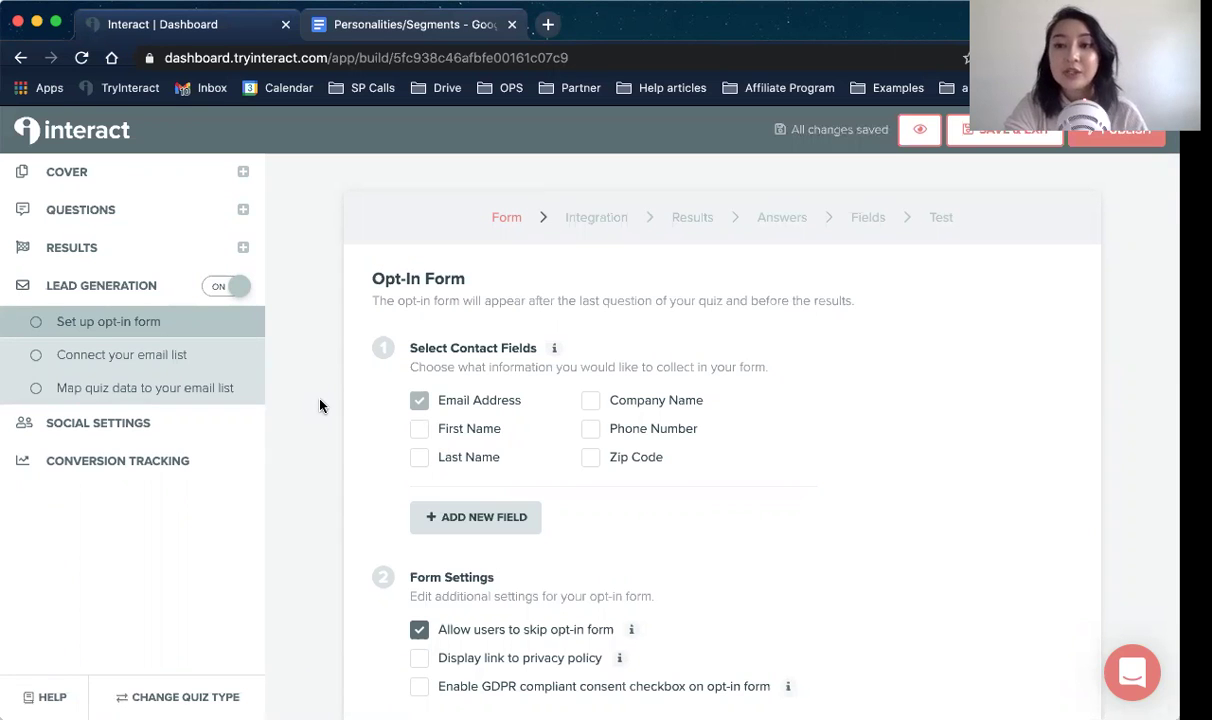
scroll(320, 405, down, 7)
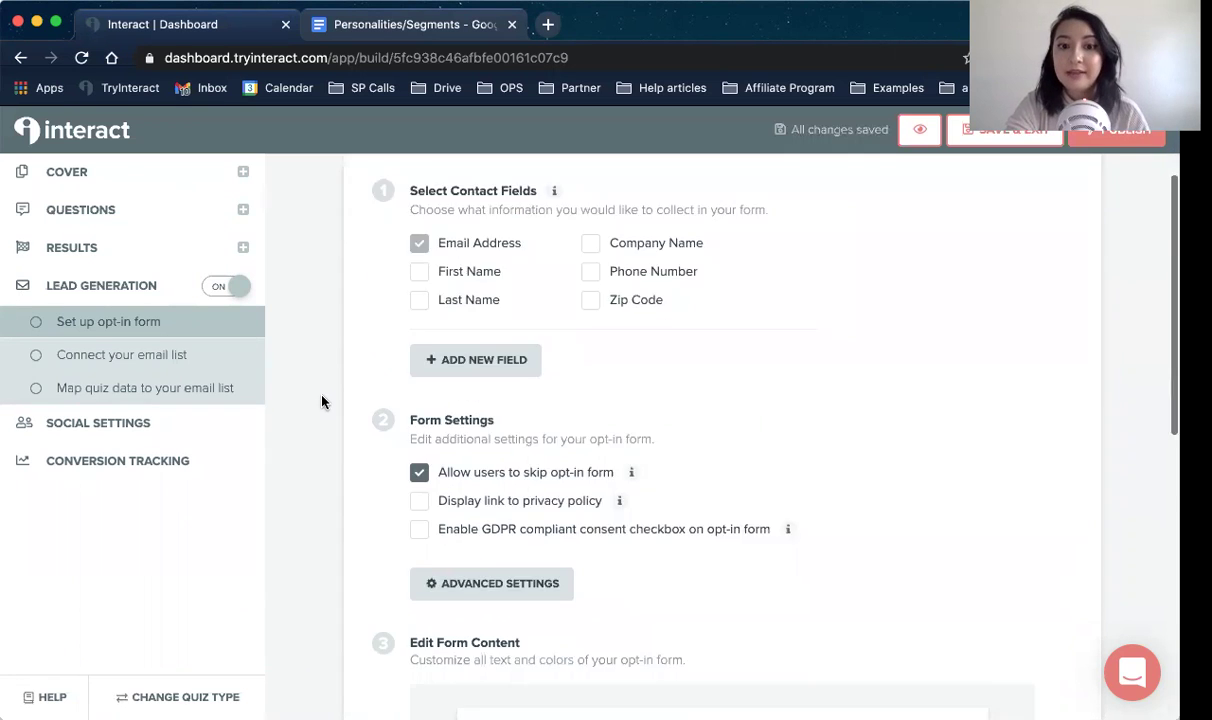
scroll(321, 401, up, 10)
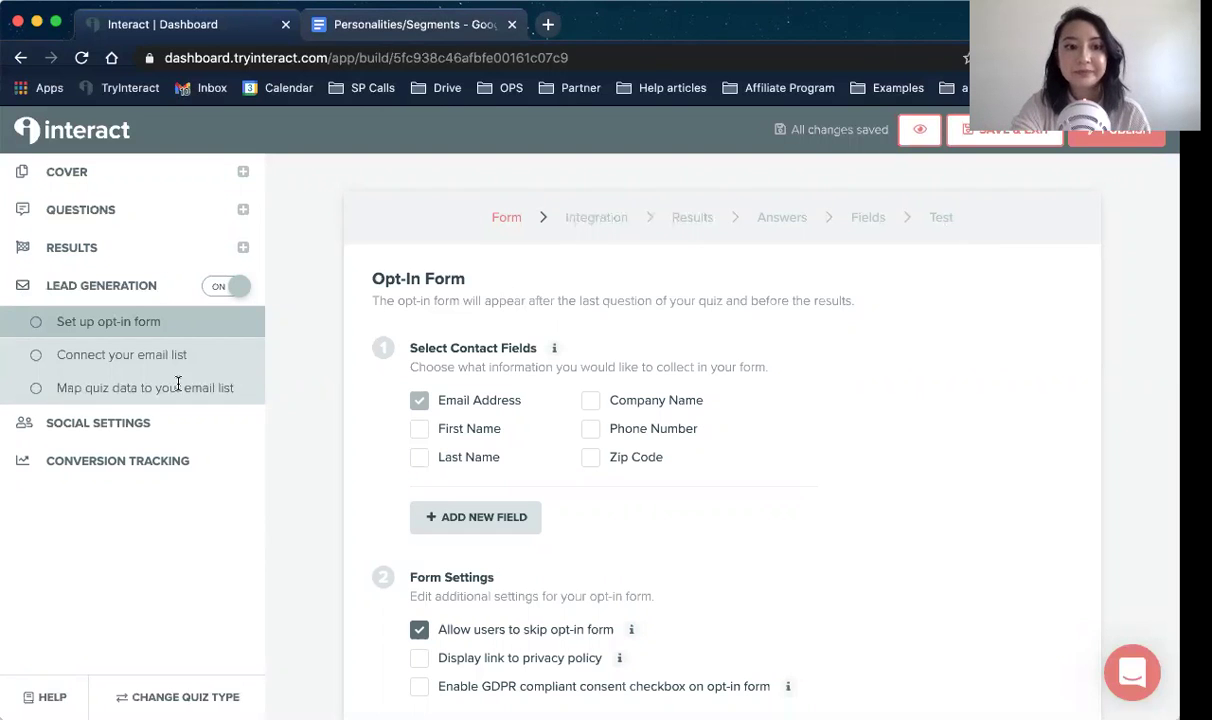
Examine the quiz's social share settings, from active share buttons and their location through share link, image, heading and "I got" text
click(129, 427)
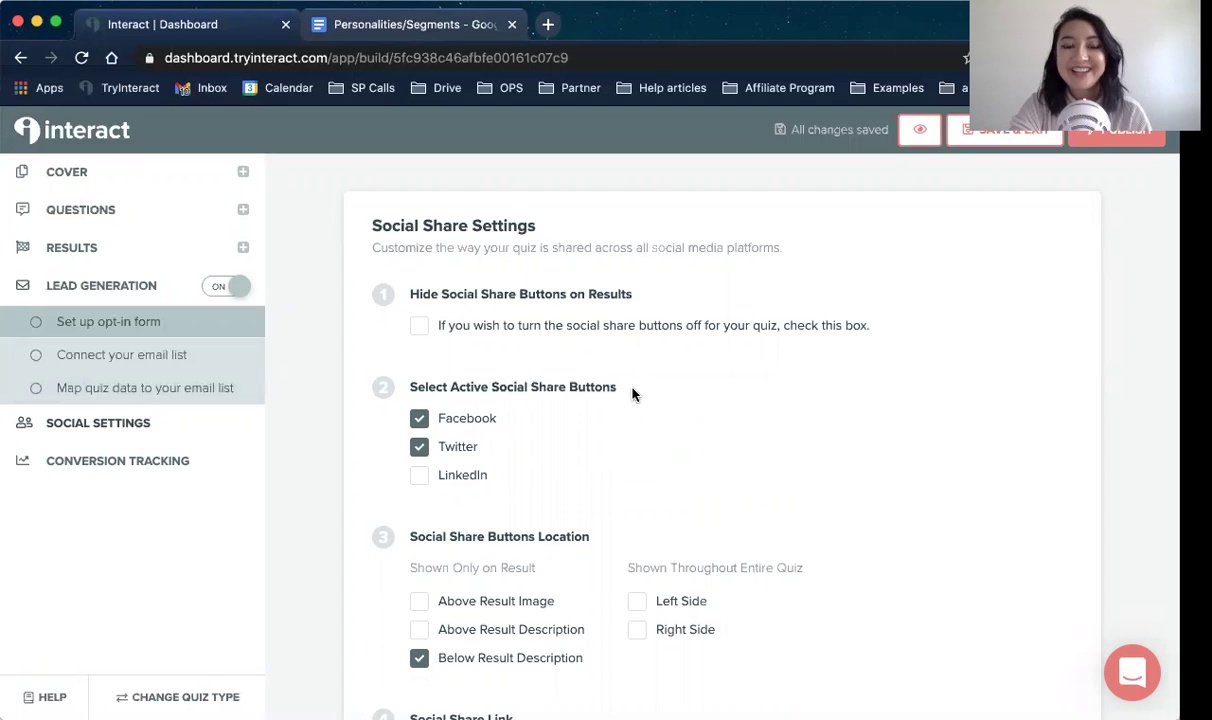
scroll(632, 393, down, 2)
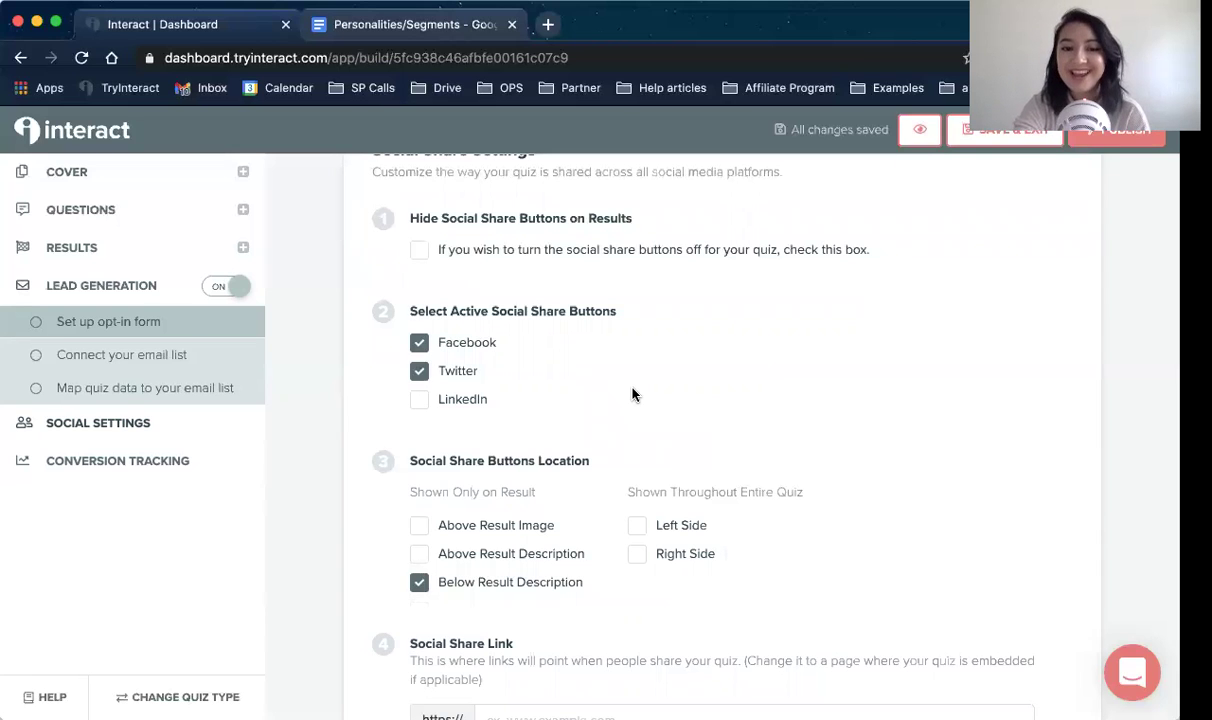
scroll(632, 395, down, 3)
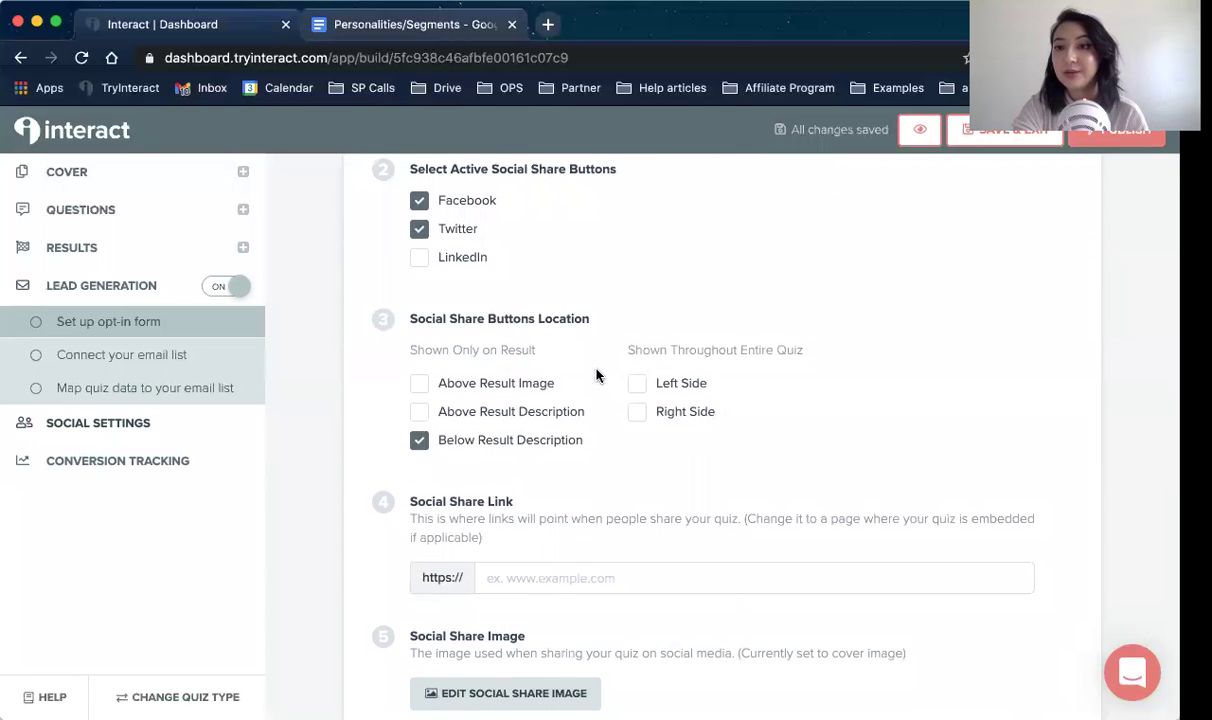
scroll(598, 376, down, 4)
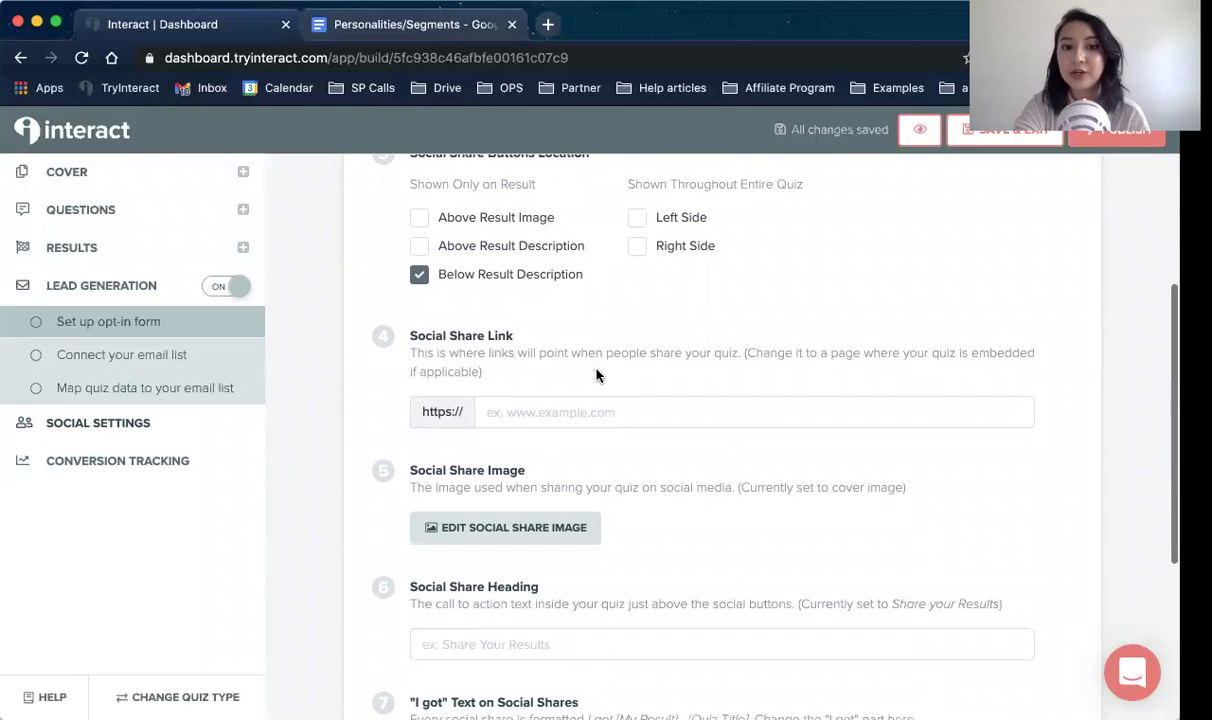
click(595, 373)
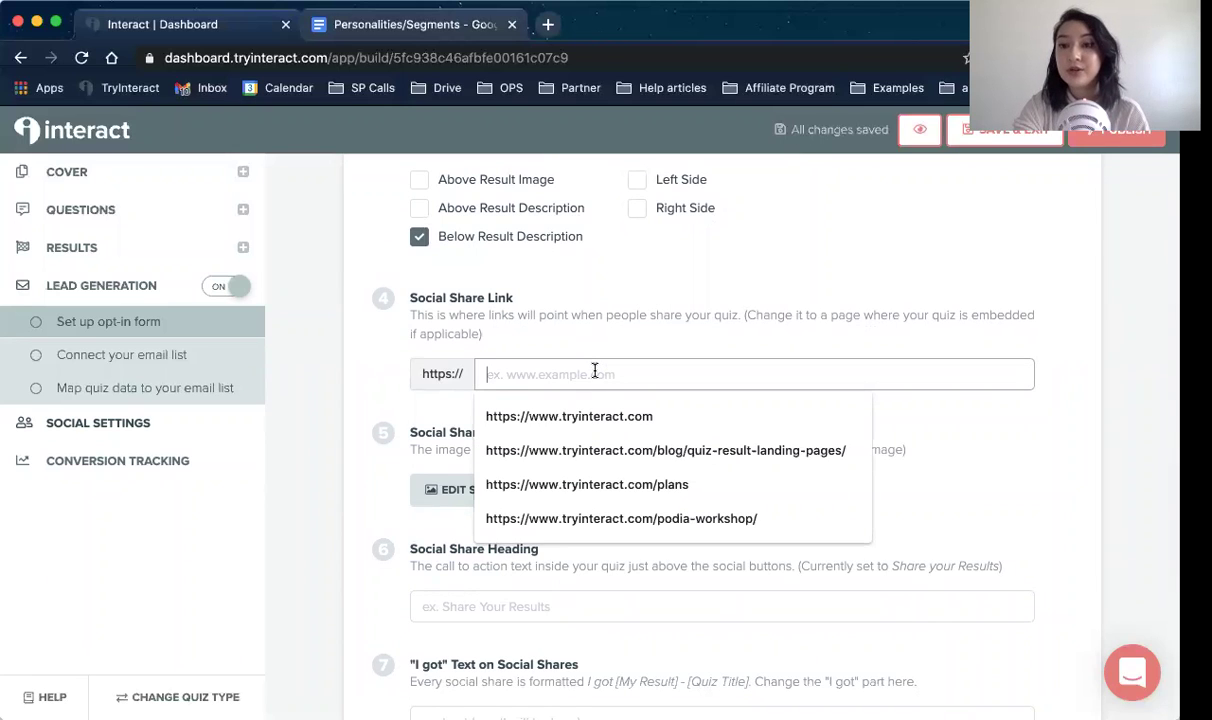
click(714, 314)
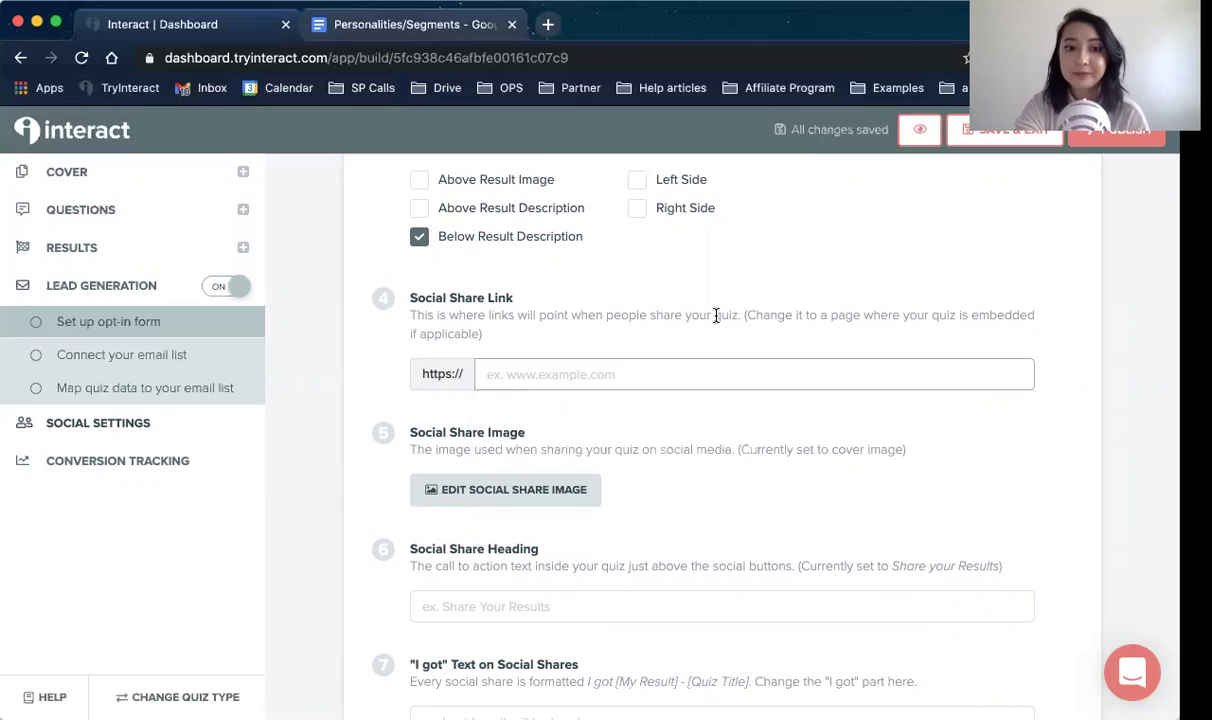
scroll(709, 490, down, 2)
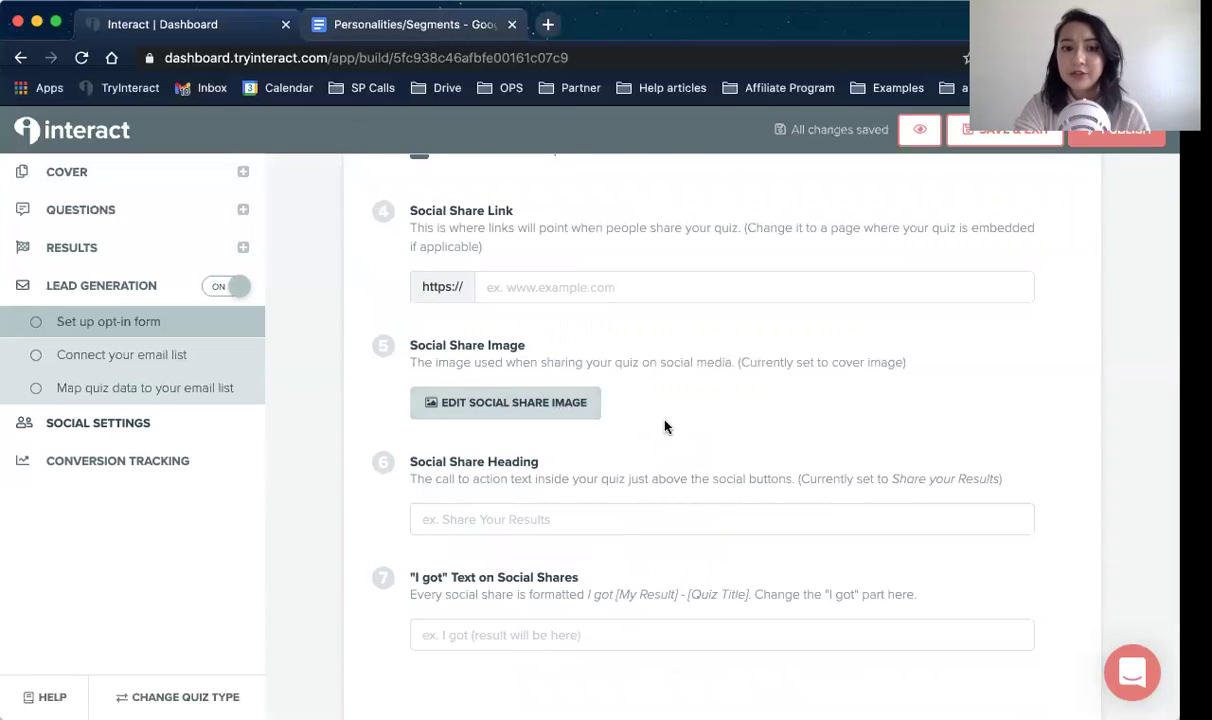
scroll(644, 441, down, 2)
click(549, 526)
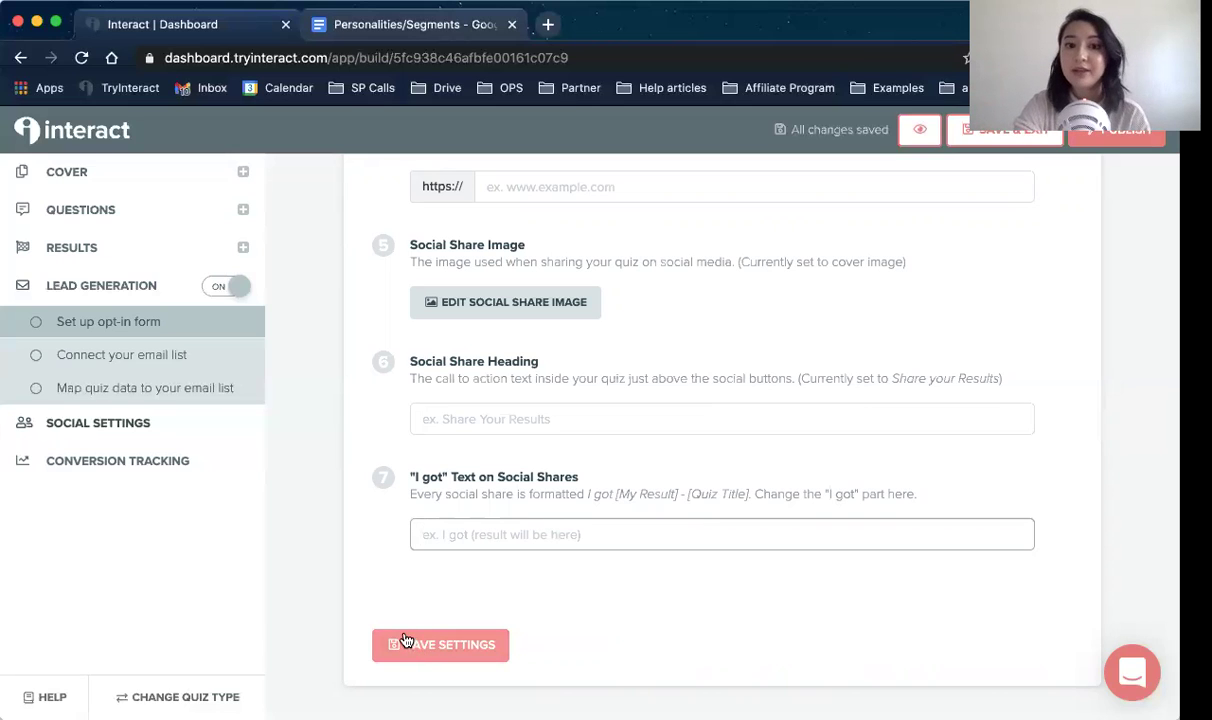
Examine the conversion tracking options for Facebook Pixel, Google Analytics and tracking consent
click(150, 452)
scroll(371, 344, up, 6)
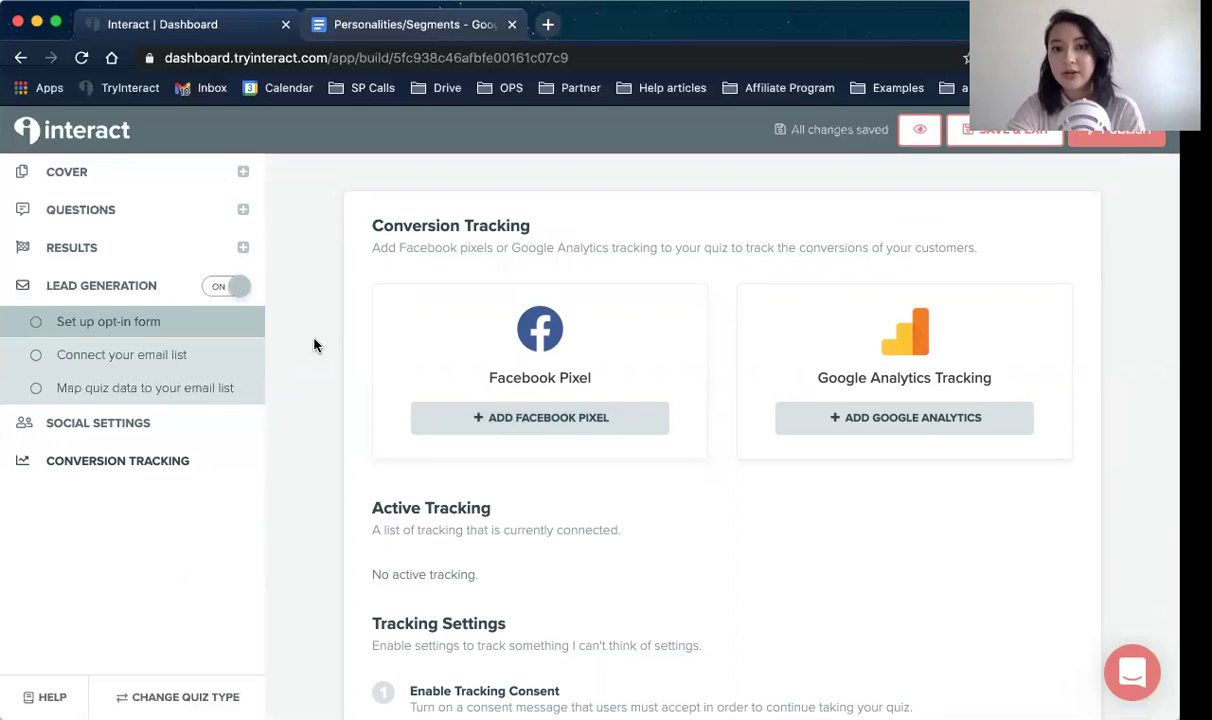
scroll(314, 345, down, 5)
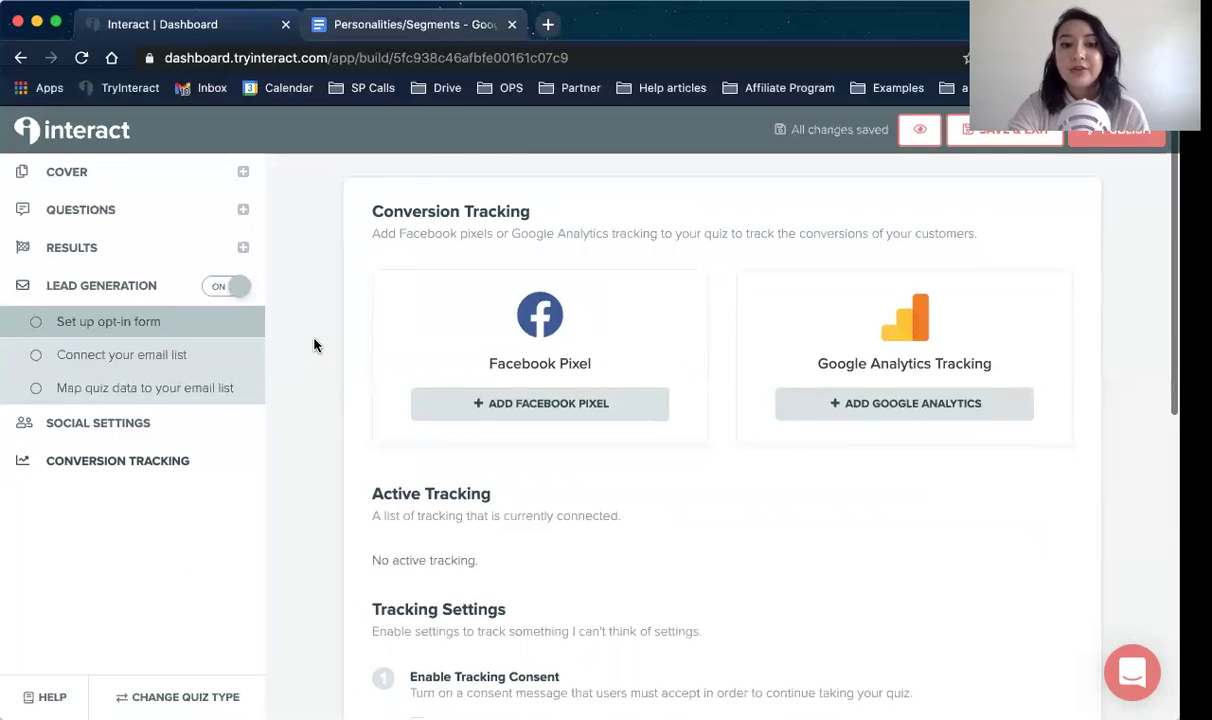
scroll(314, 345, up, 5)
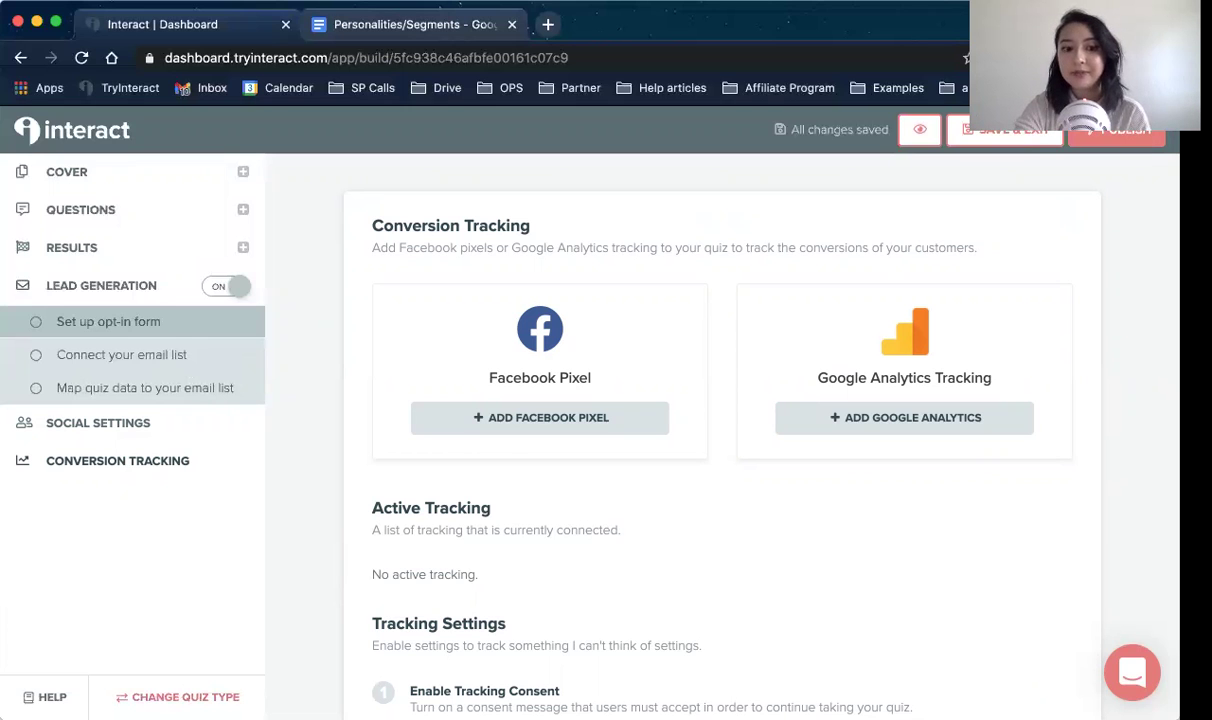
Compare the Assessment, Personality and Scored options for changing the quiz type
click(180, 697)
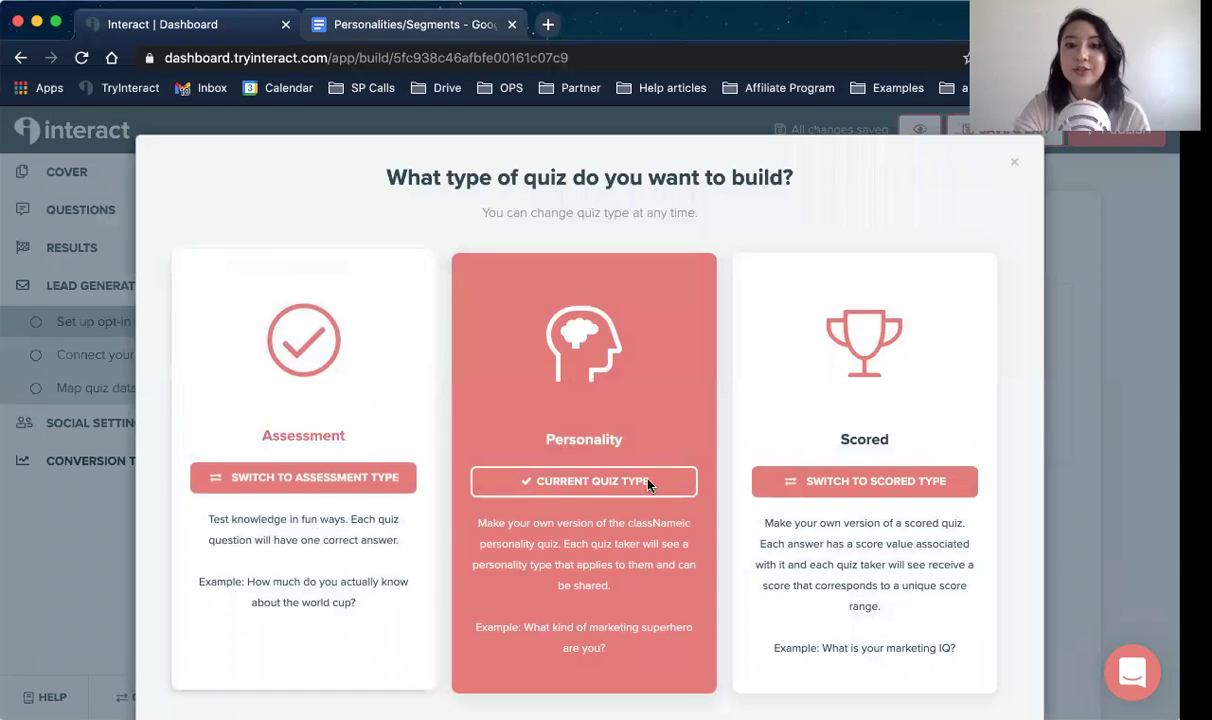
click(793, 482)
scroll(793, 482, down, 2)
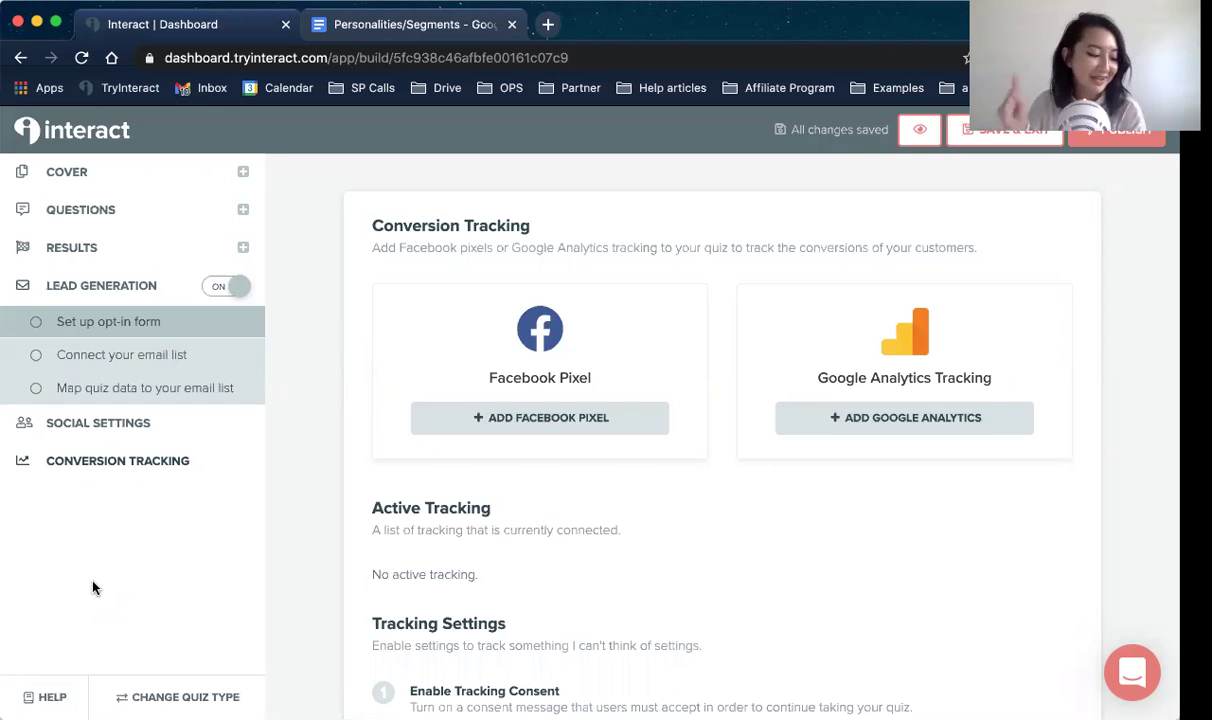
Revisit the social share settings to check the share button, location, link and image options
click(115, 439)
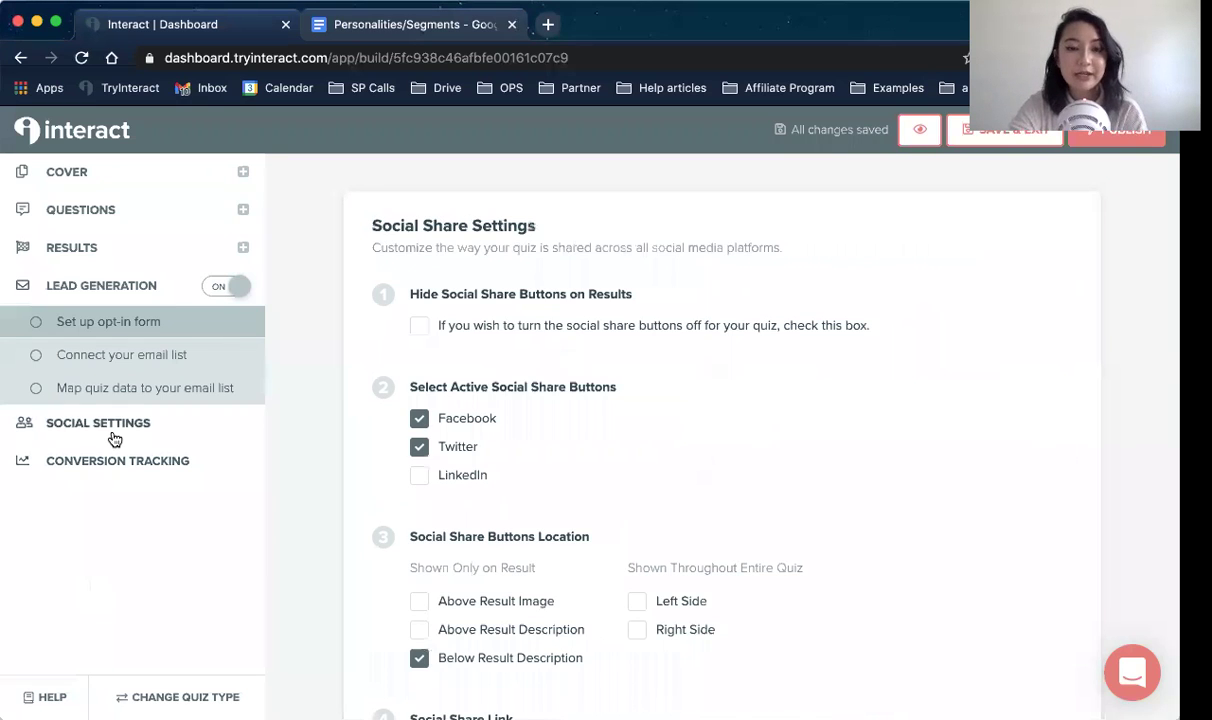
scroll(709, 473, down, 3)
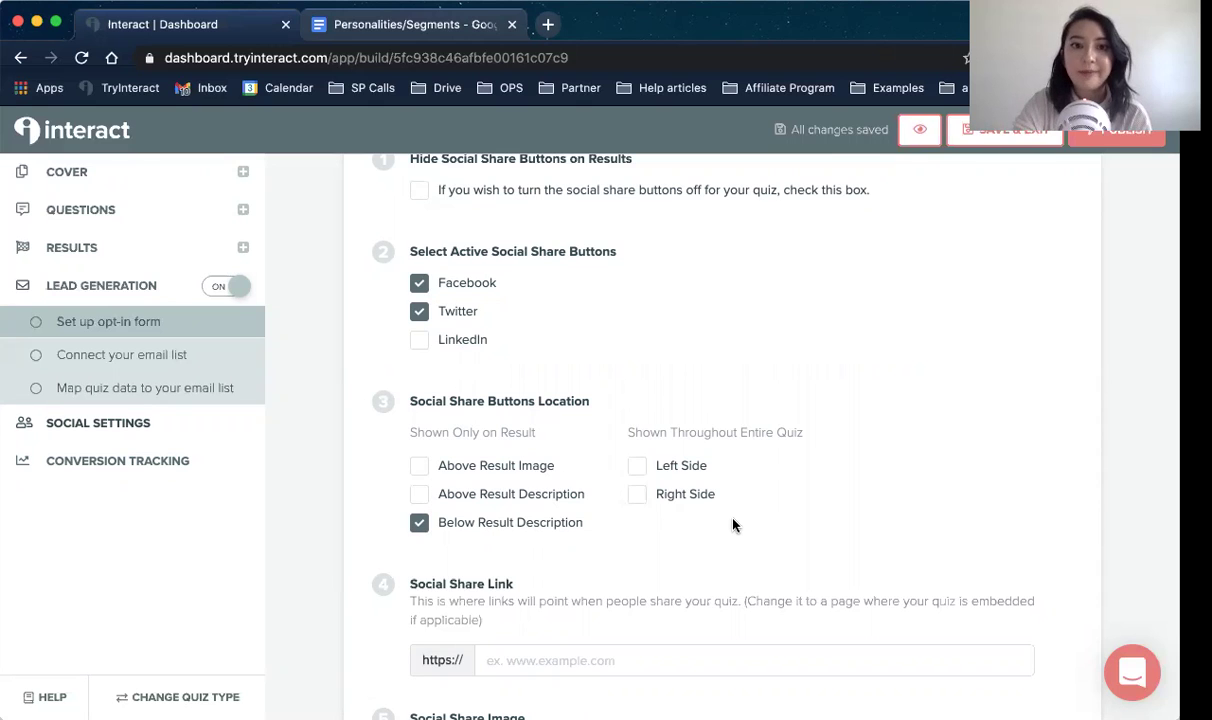
scroll(733, 525, down, 5)
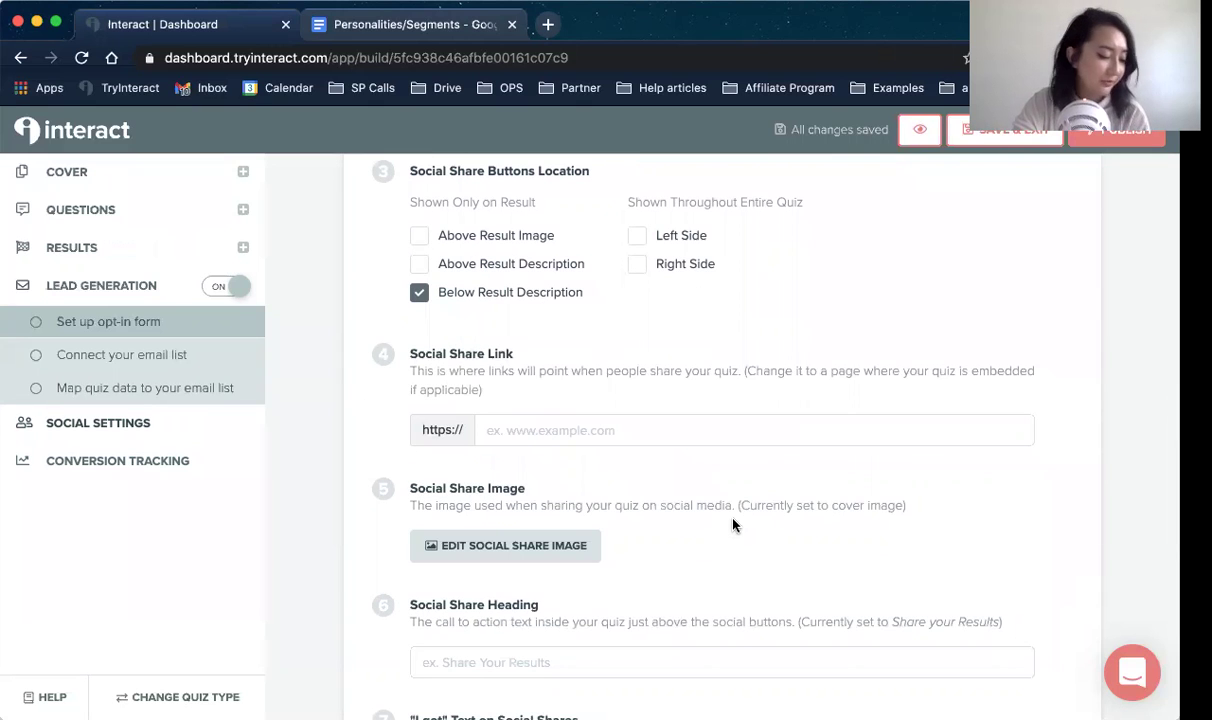
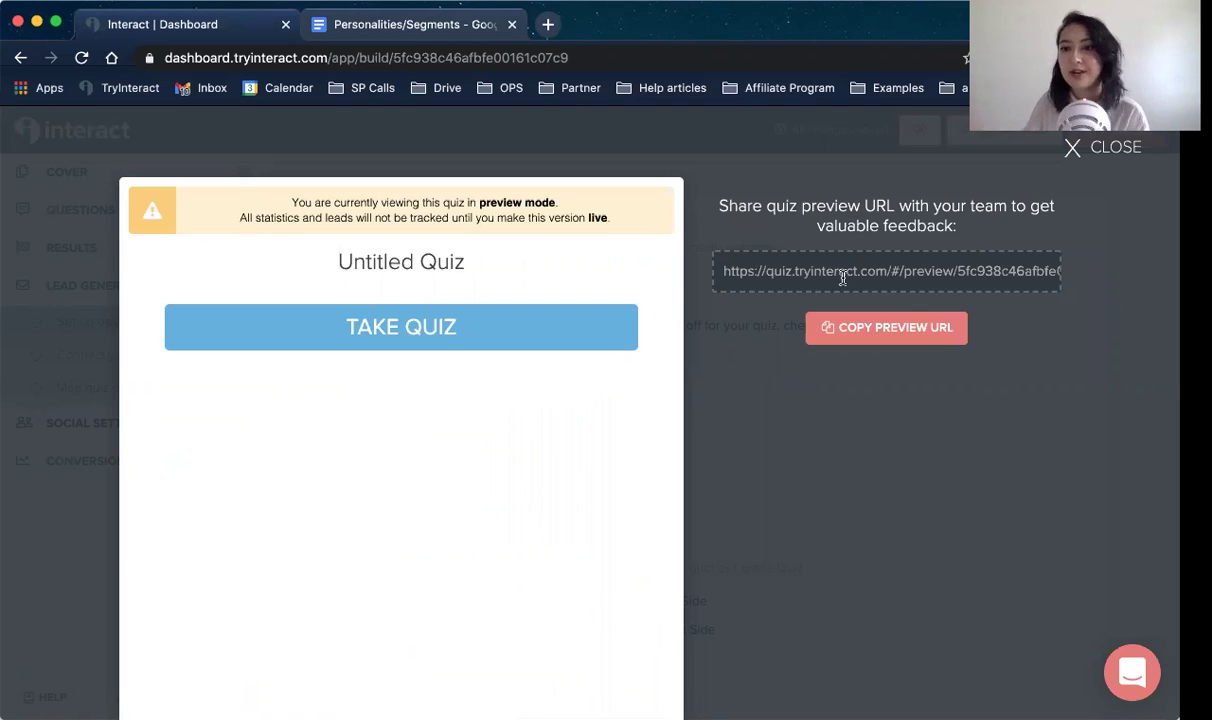
Leave the quiz preview and publish the quiz's unpublished changes
click(1076, 149)
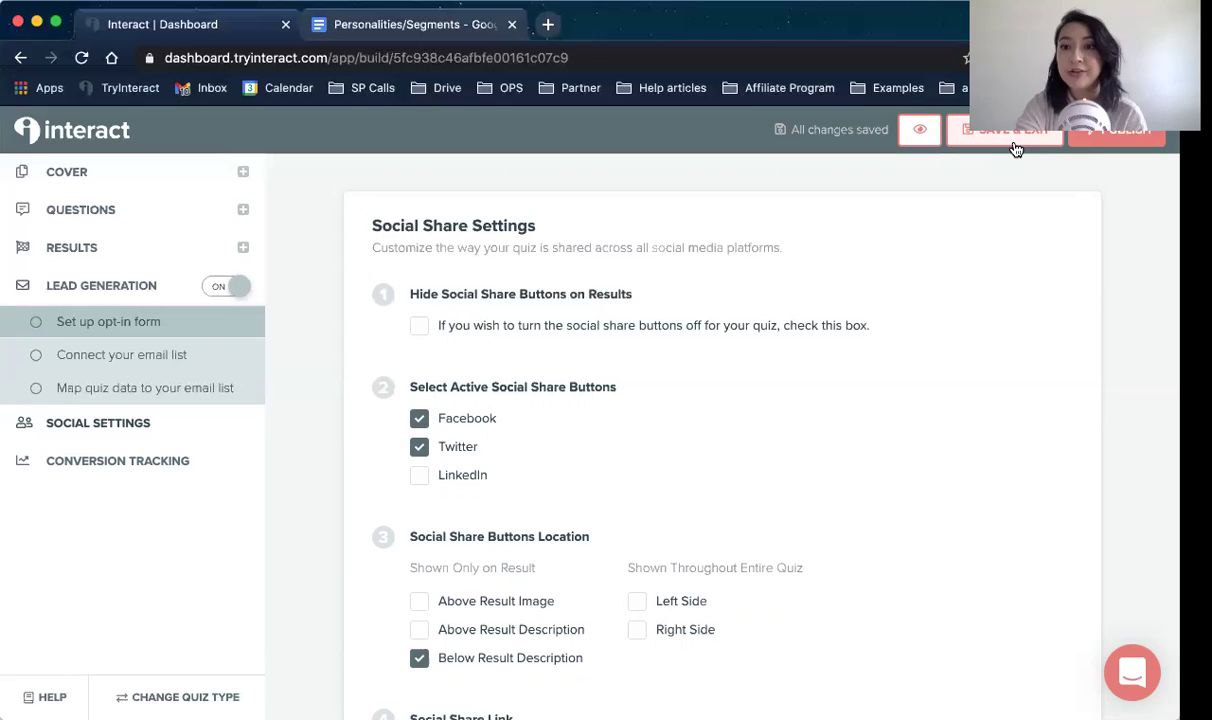
click(1105, 143)
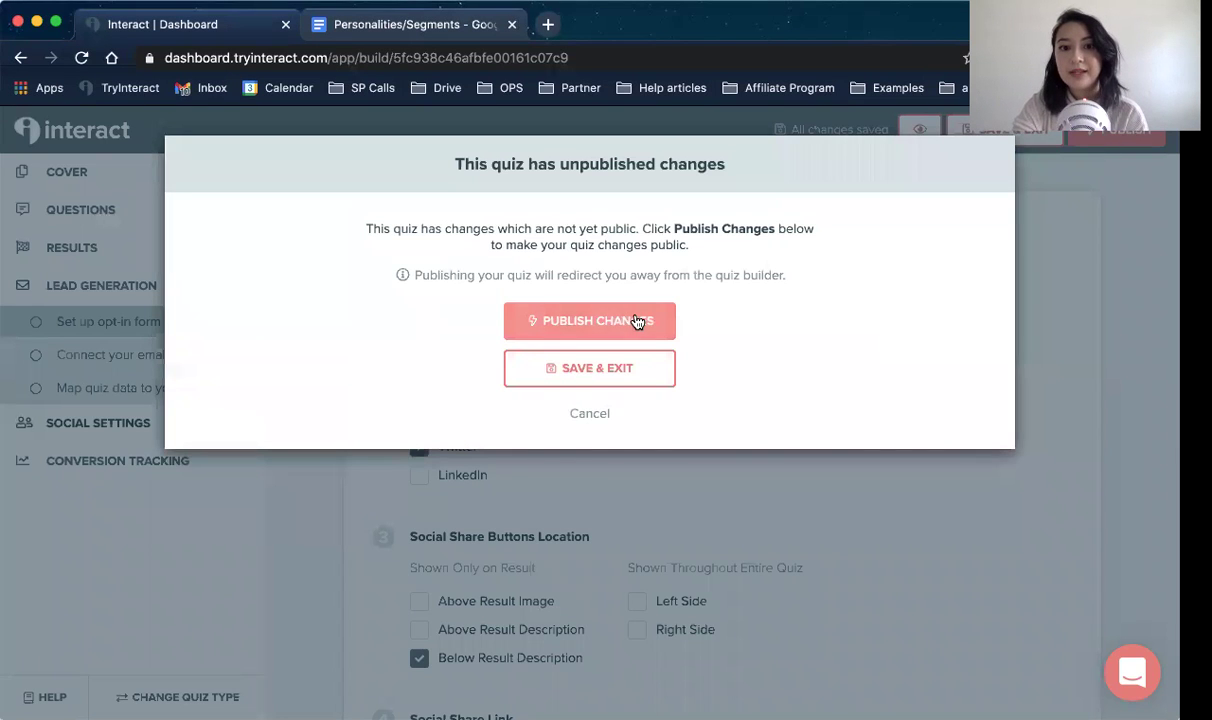
click(637, 321)
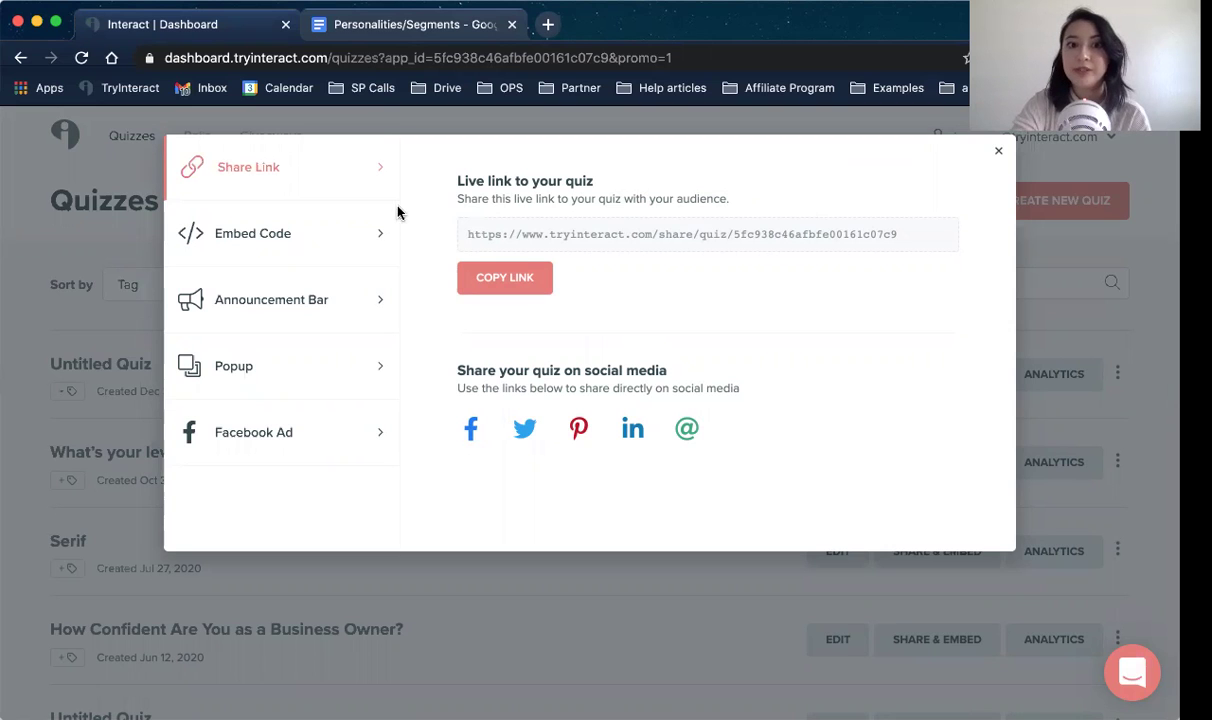
Review the published quiz's Embed Code, Announcement Bar, Popup and Facebook Ad promotion options, then return to the quiz list
click(273, 245)
click(290, 301)
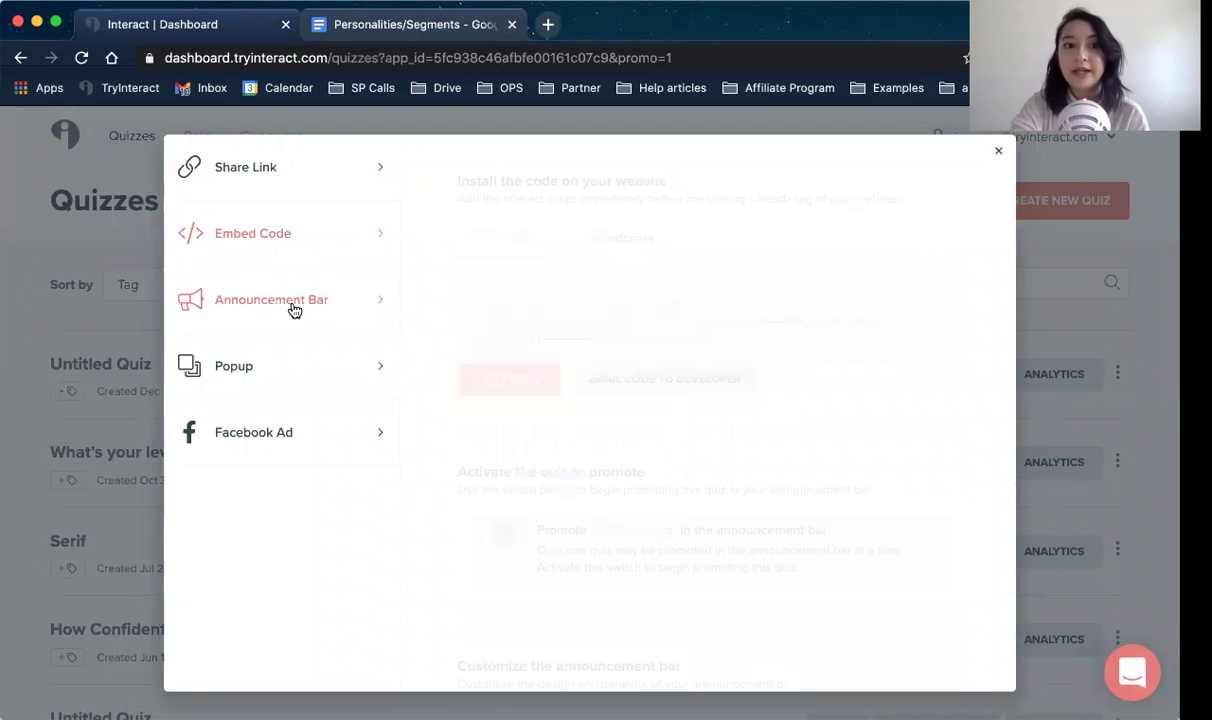
click(282, 364)
click(279, 429)
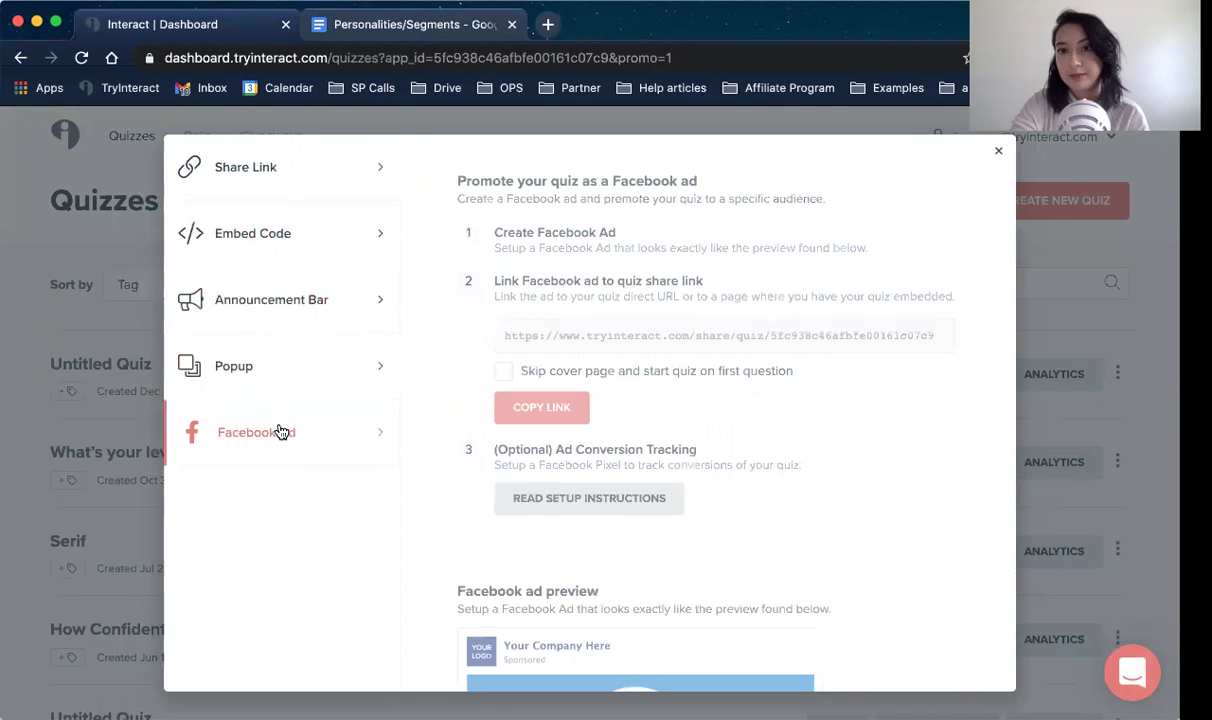
click(995, 154)
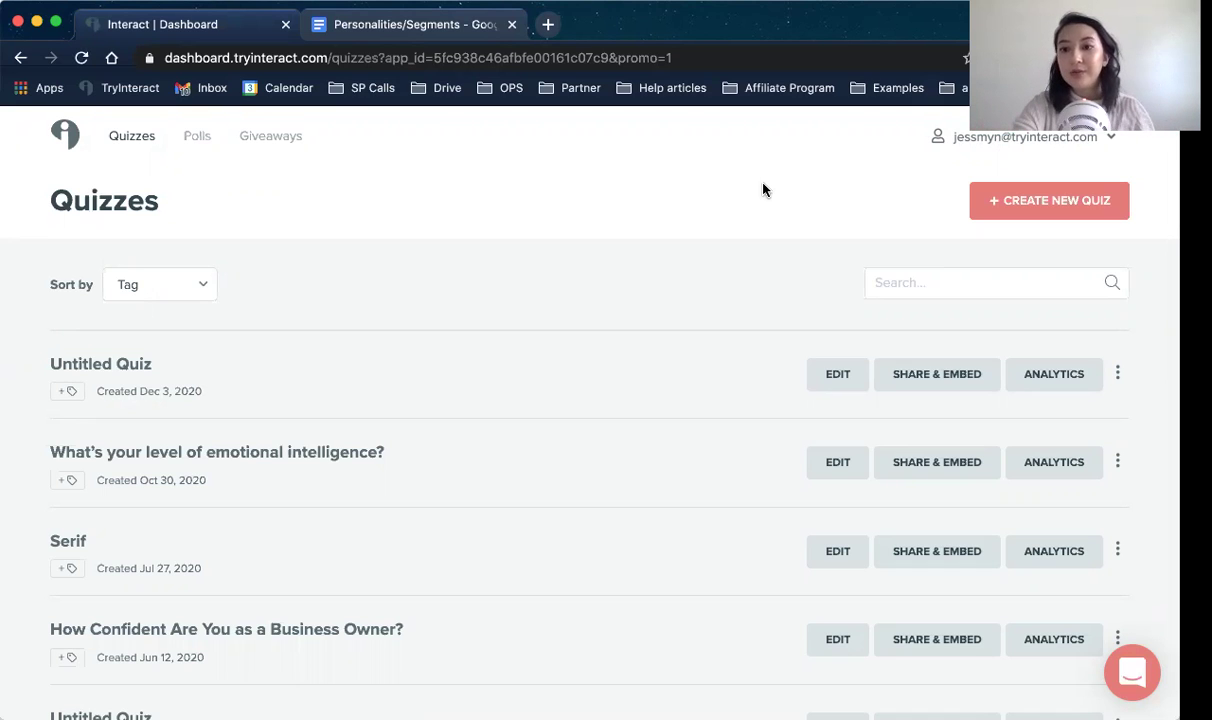
Switch to the Personalities/Segments document in Google Docs and add the heading "Pain Points" at font size 15
click(427, 28)
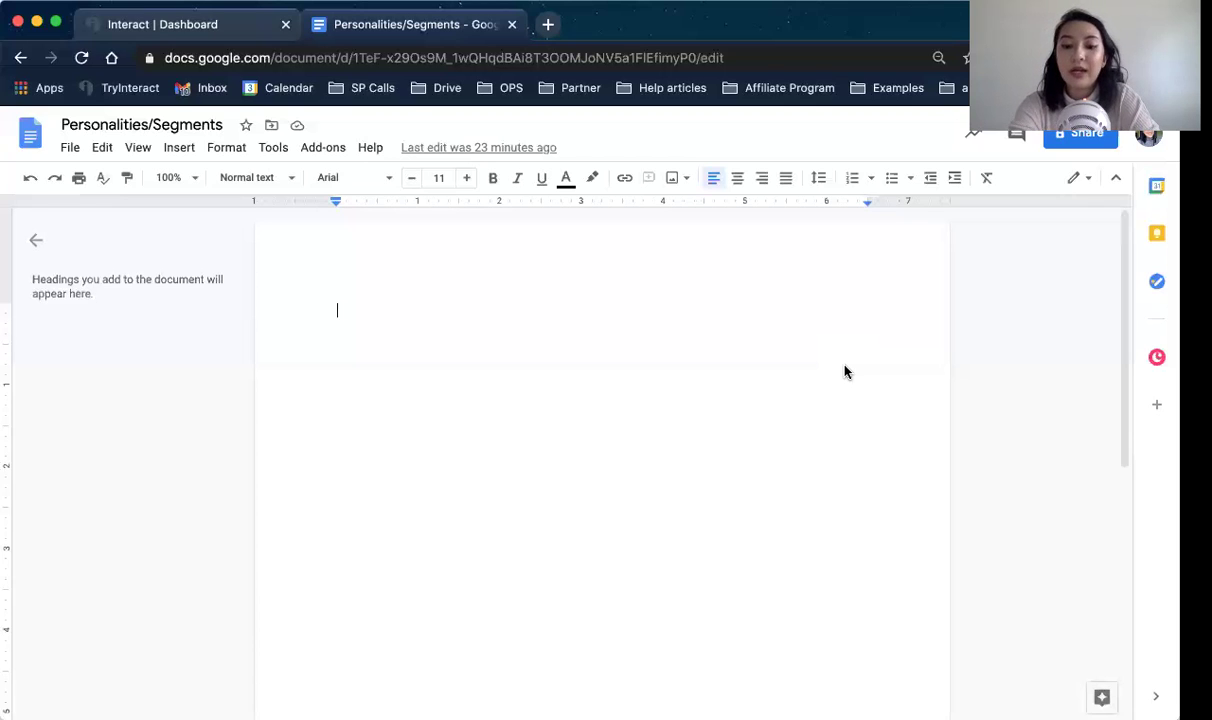
text(Pain Points)
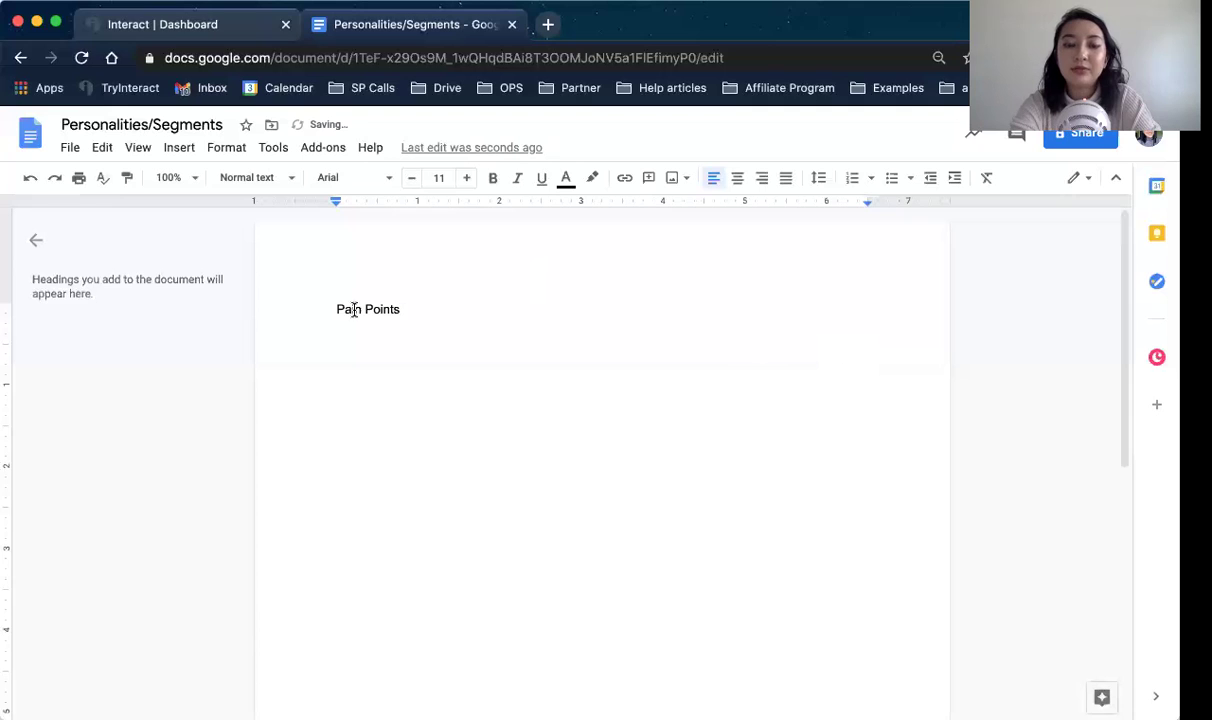
triple_click(444, 312)
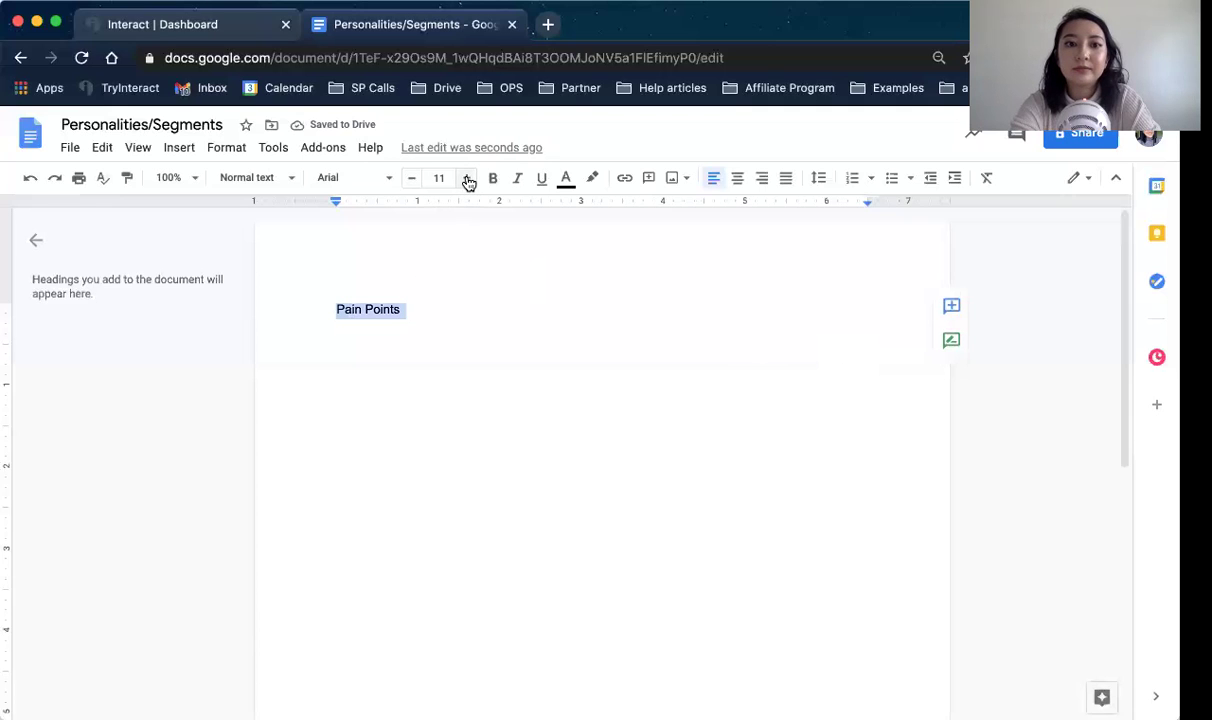
click(468, 181)
click(468, 181)
click(468, 181)
click(468, 181)
click(469, 320)
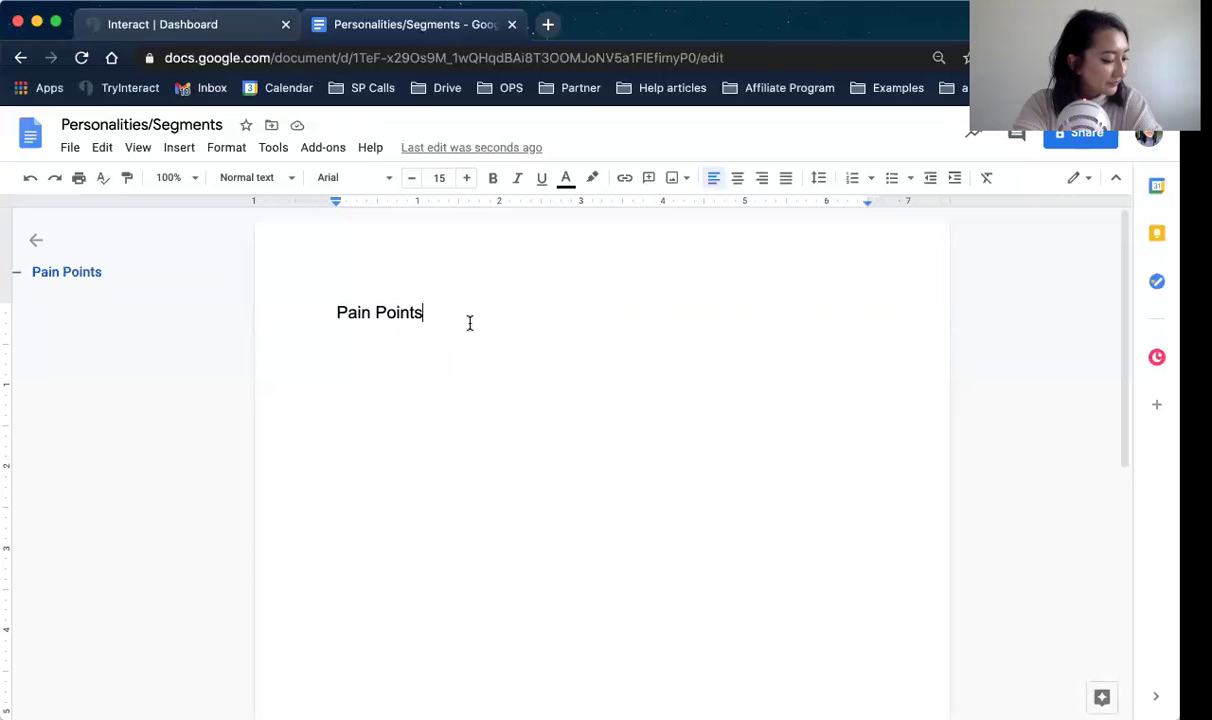
Add the lines "Behaviors" and "Product Types/Categories" below "Pain Points"
key(Return)
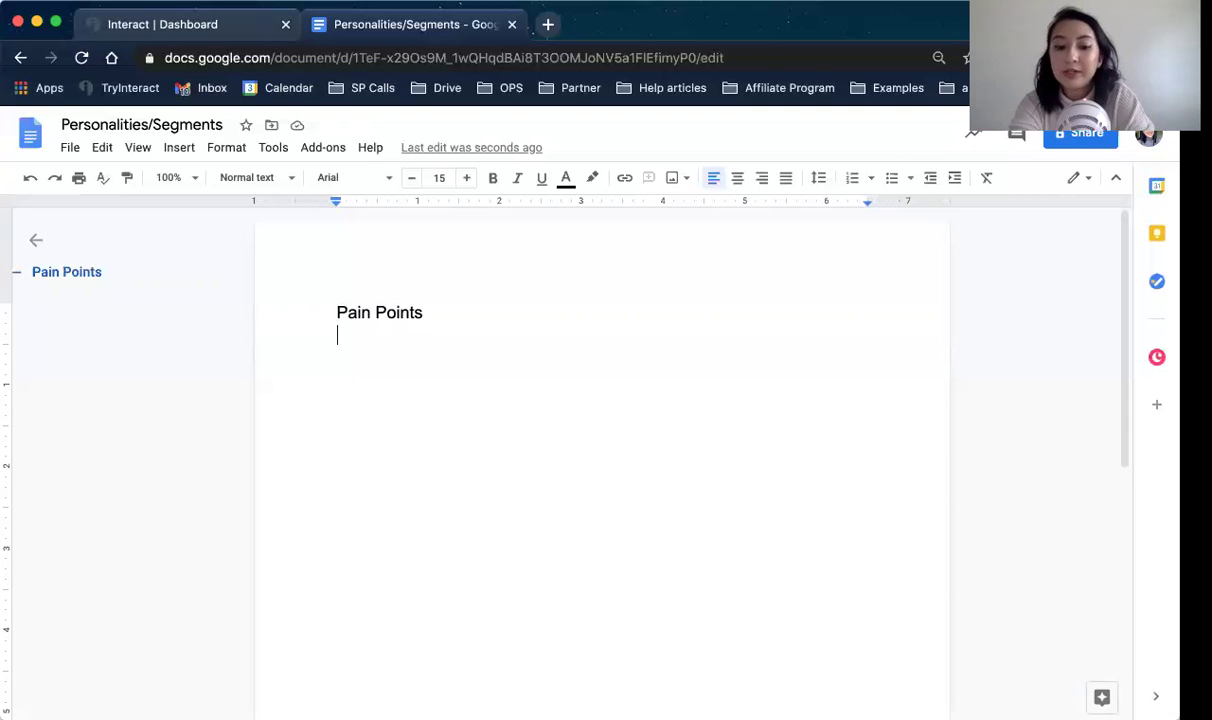
text(Behaviors)
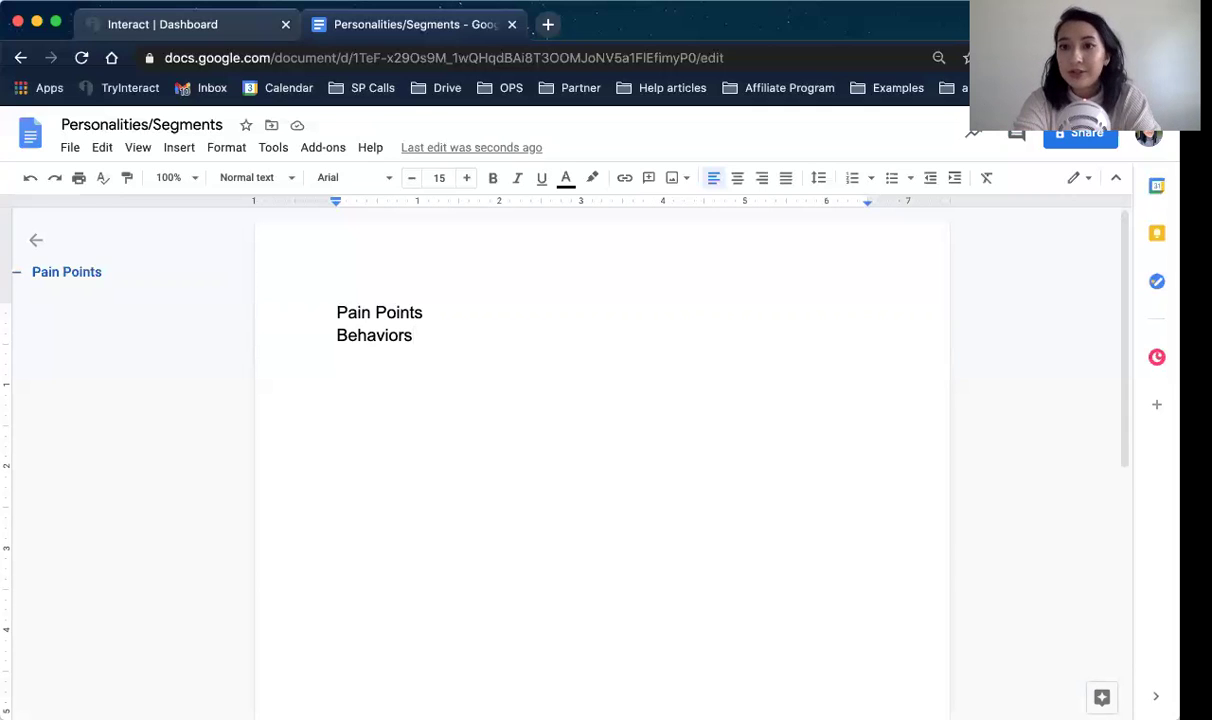
key(Return)
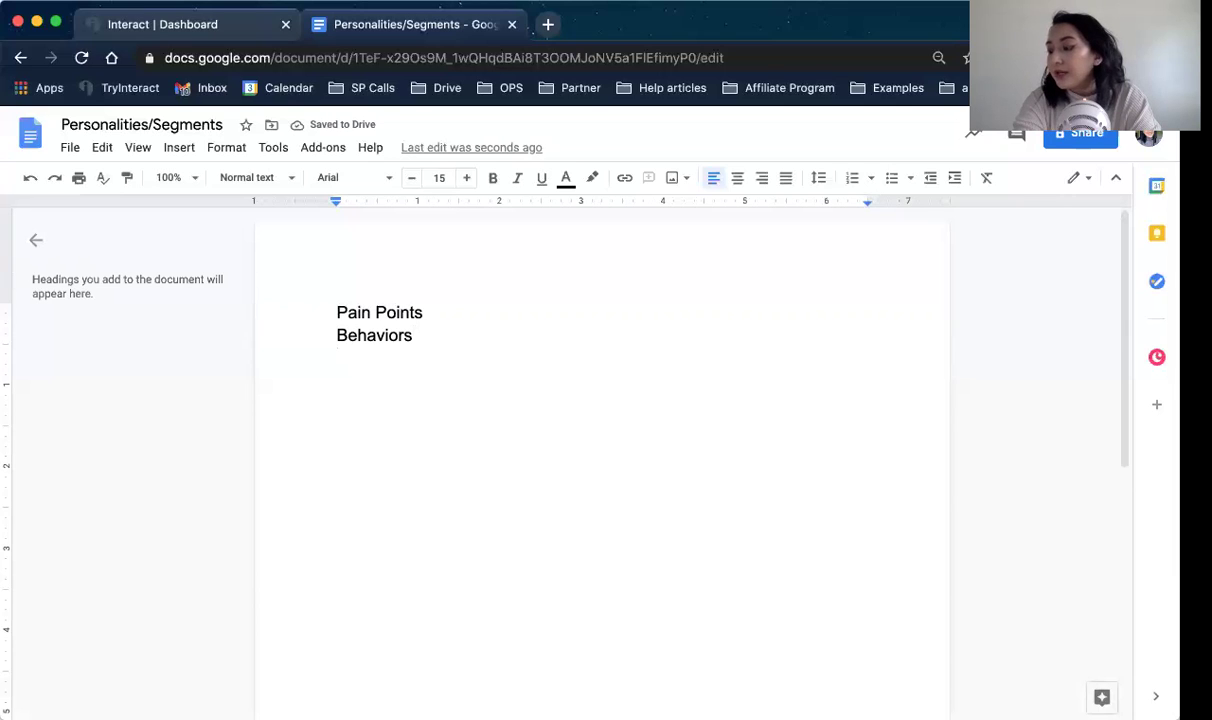
text(P)
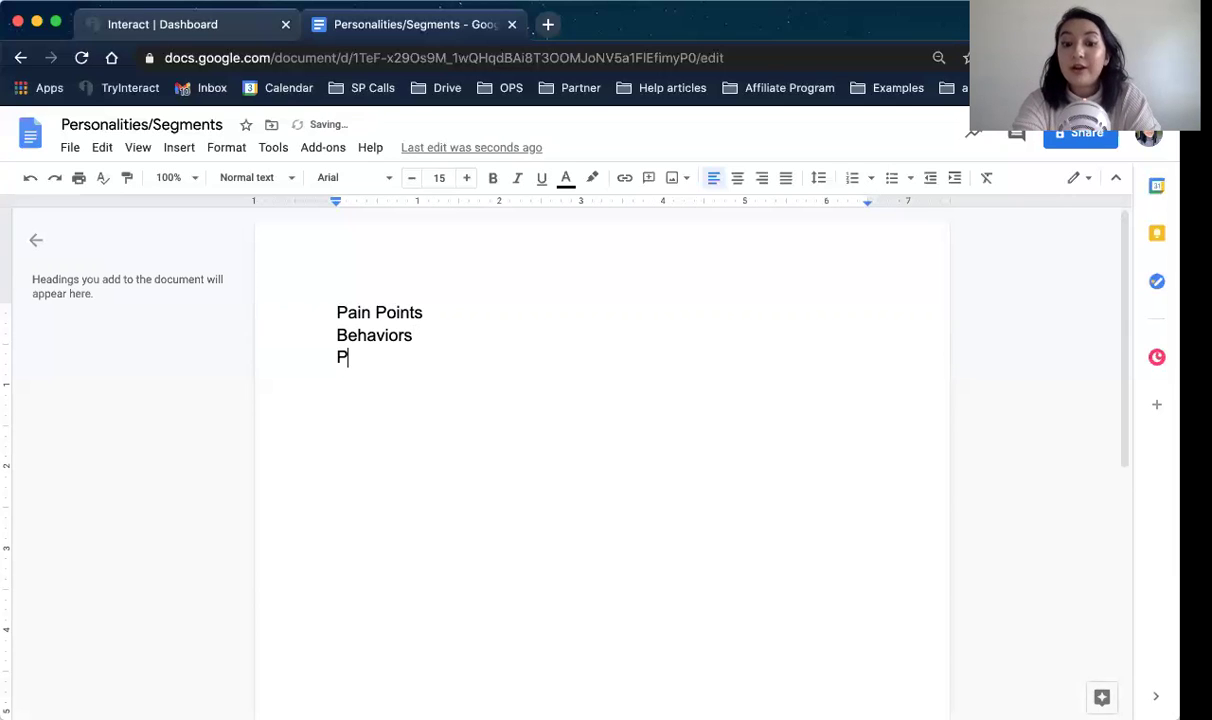
text(roduct Types/)
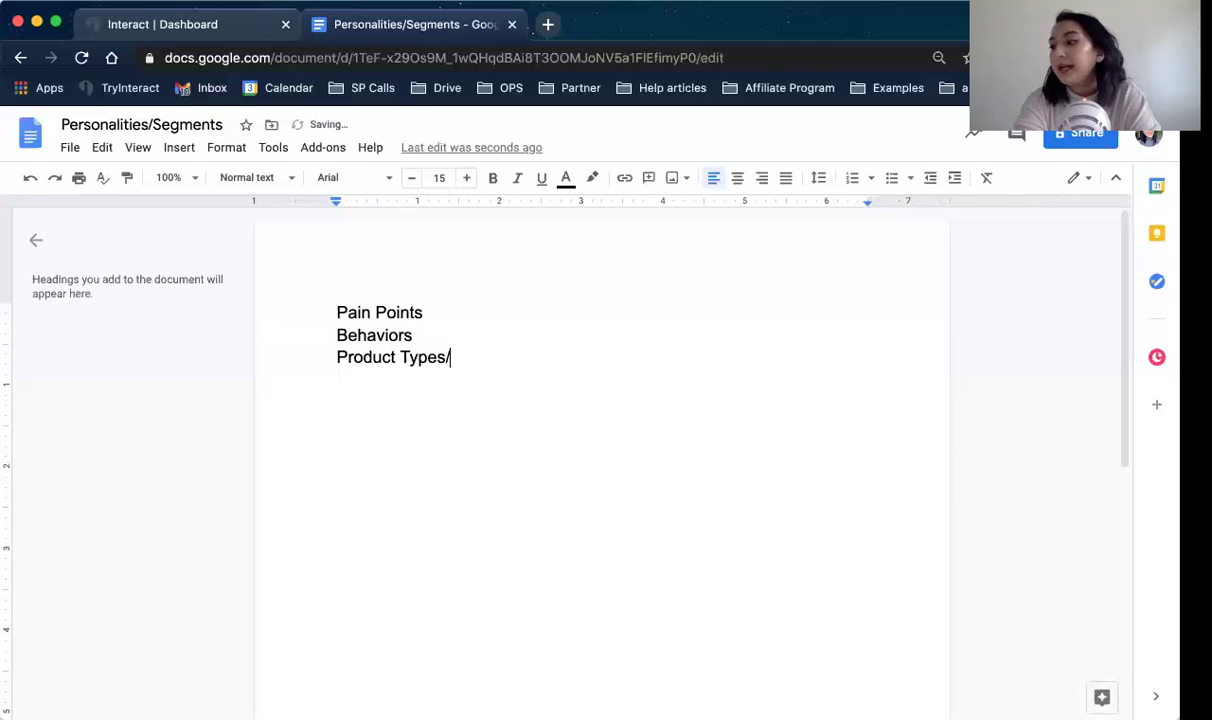
text(Categories)
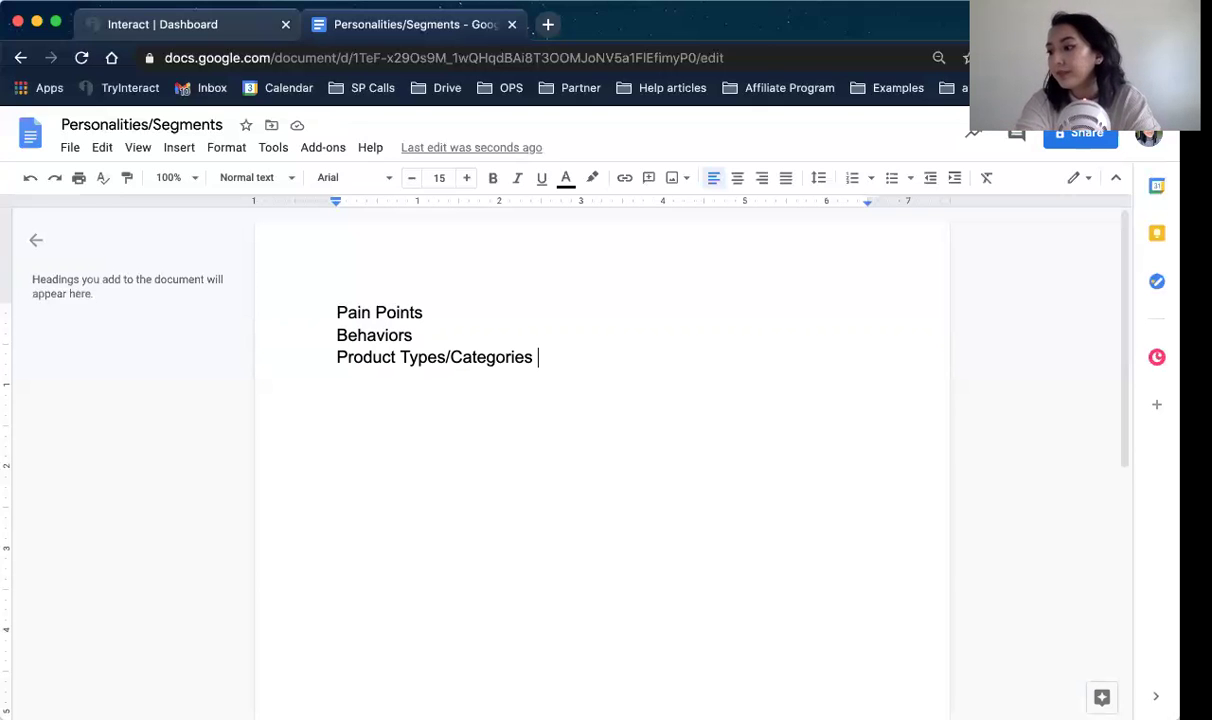
Continue the segment list with the lines "Levels of expertise" and "Stage of their journey"
key(Return)
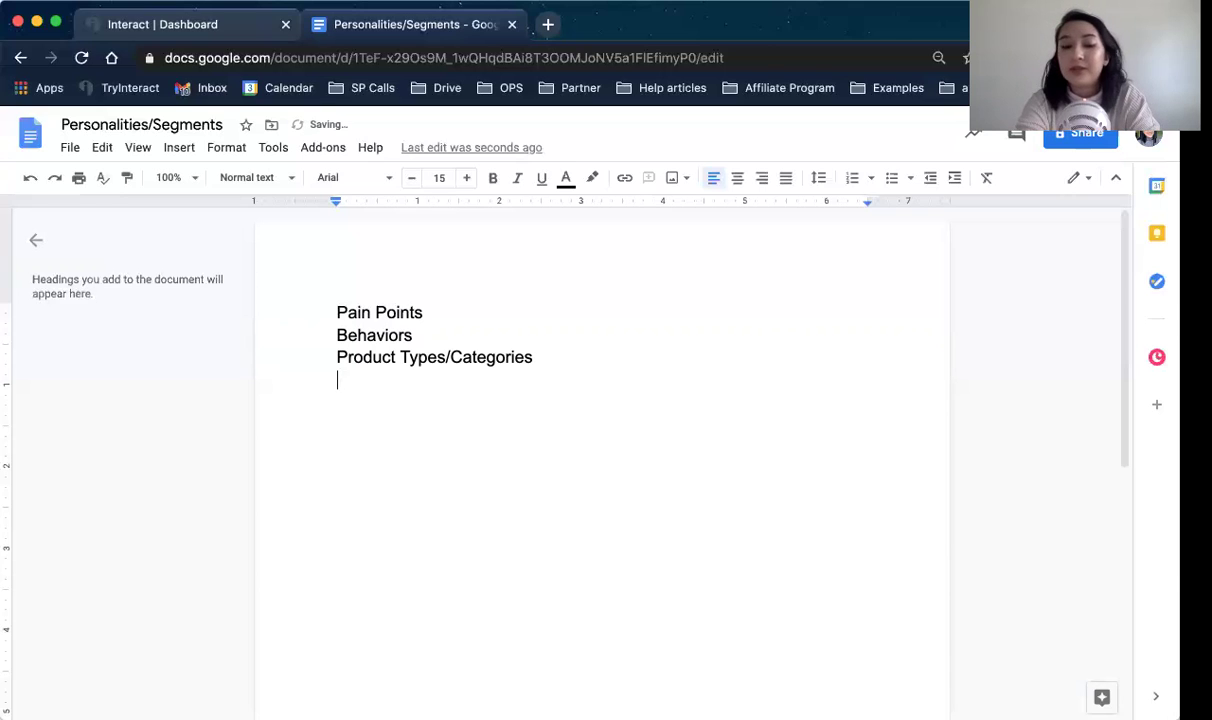
text(Levels of ext)
key(BackSpace)
text(pertise)
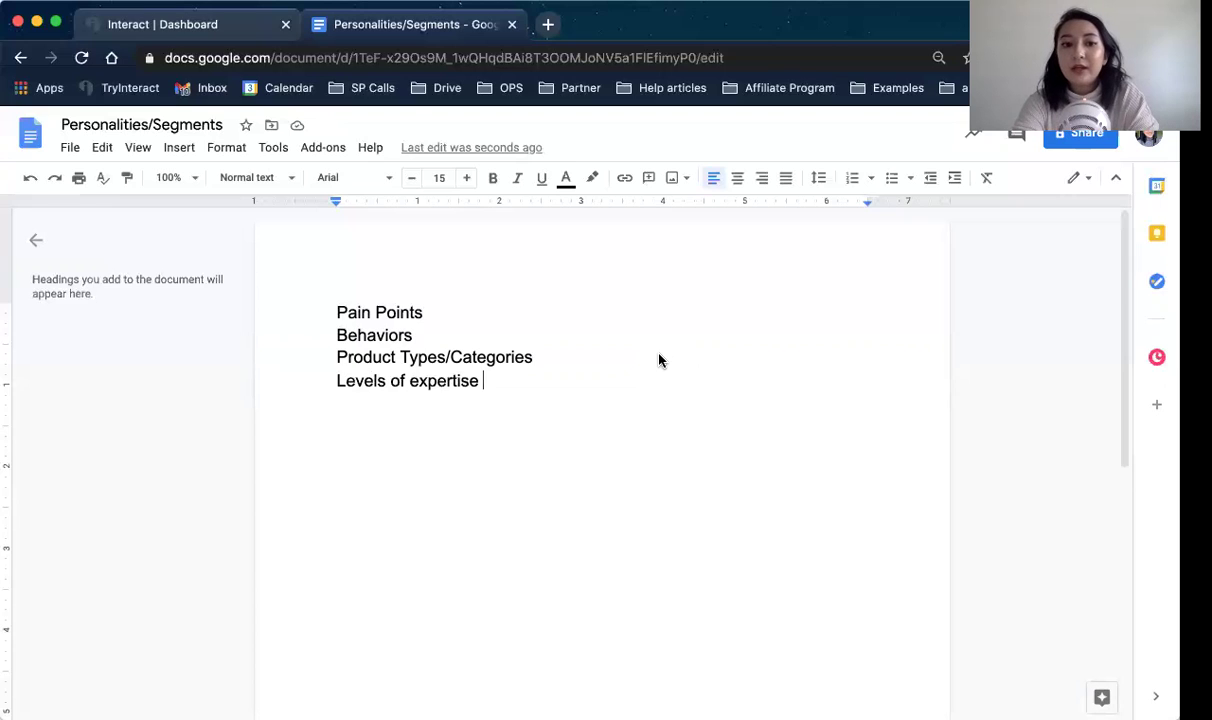
click(658, 357)
click(589, 386)
key(Return)
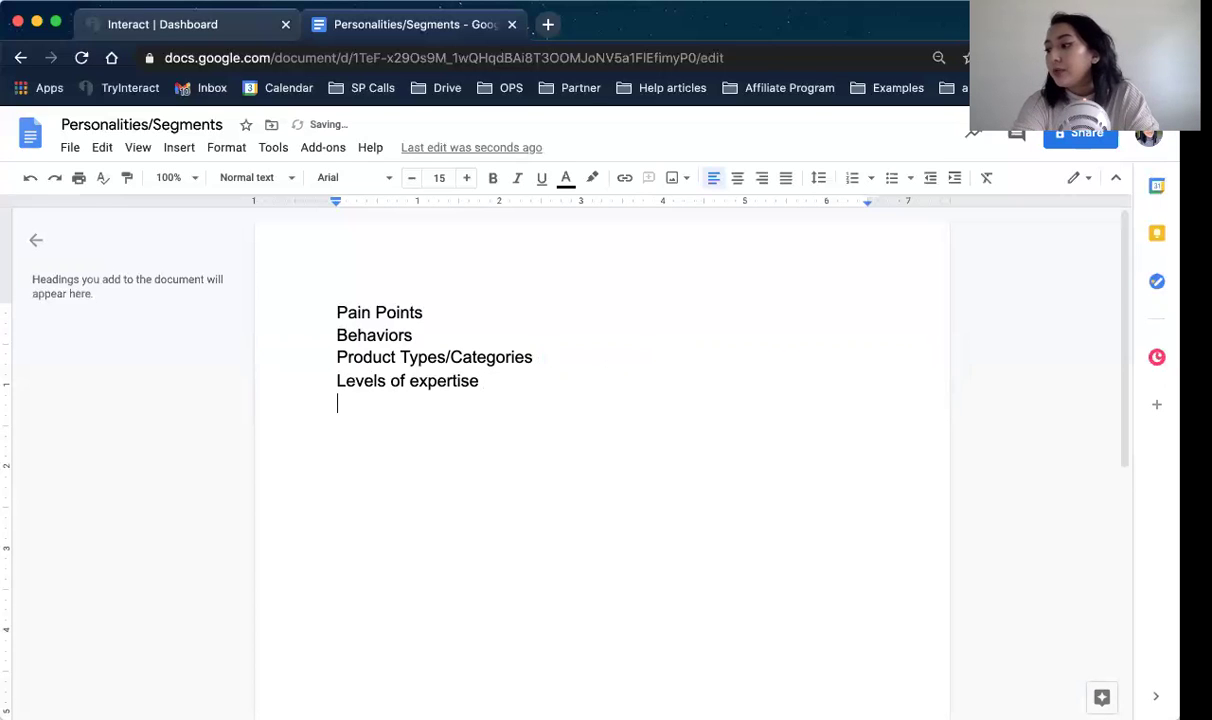
text(Sta)
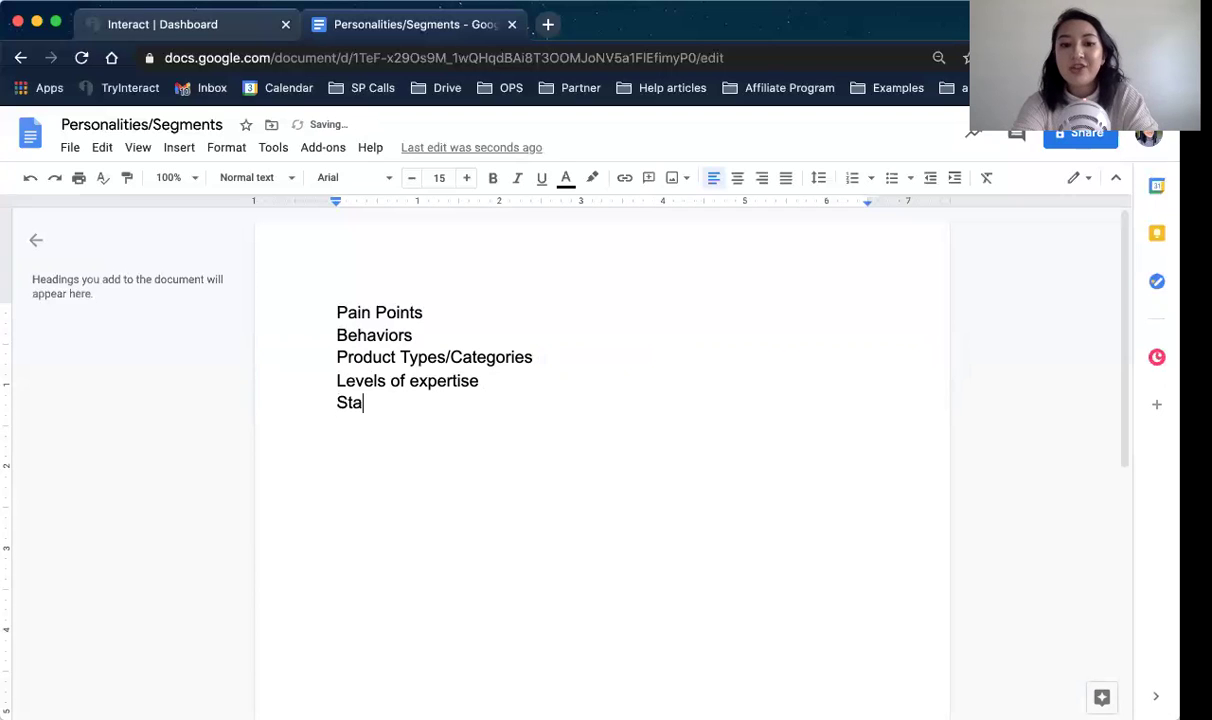
text(ge of their journey)
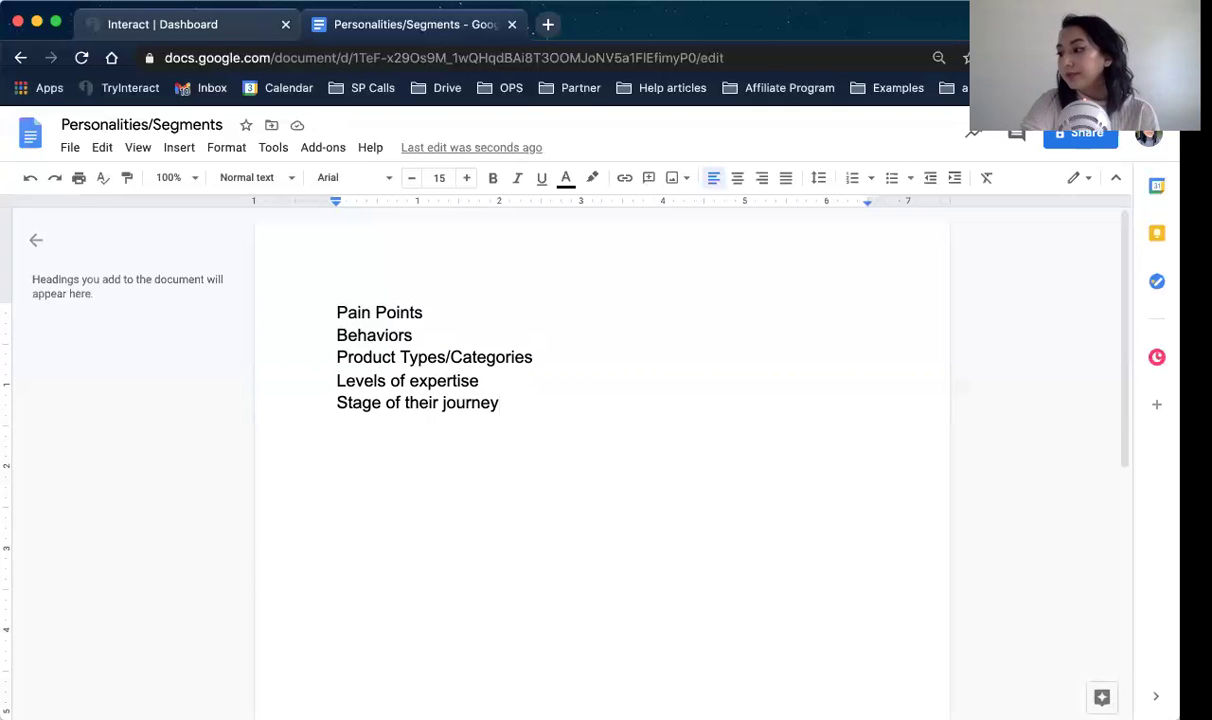
Leave a blank line below the segment list and write "4-6 personality types recommended"
key(Return)
key(Return)
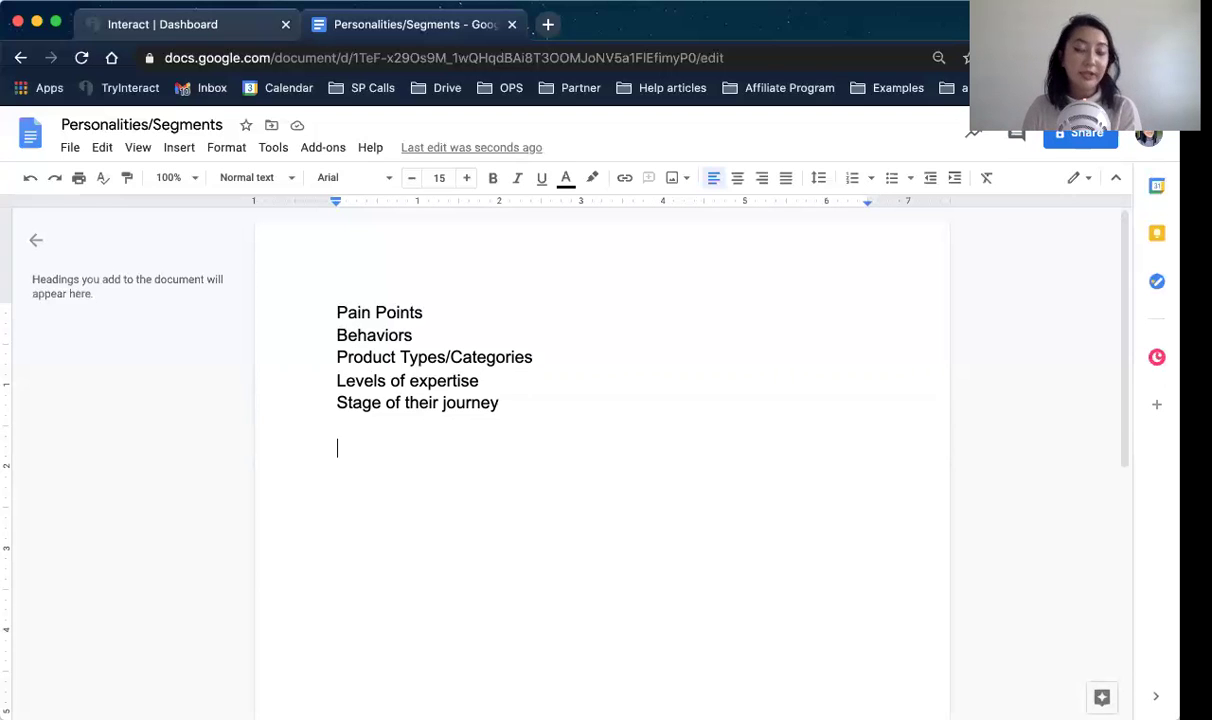
key(Return)
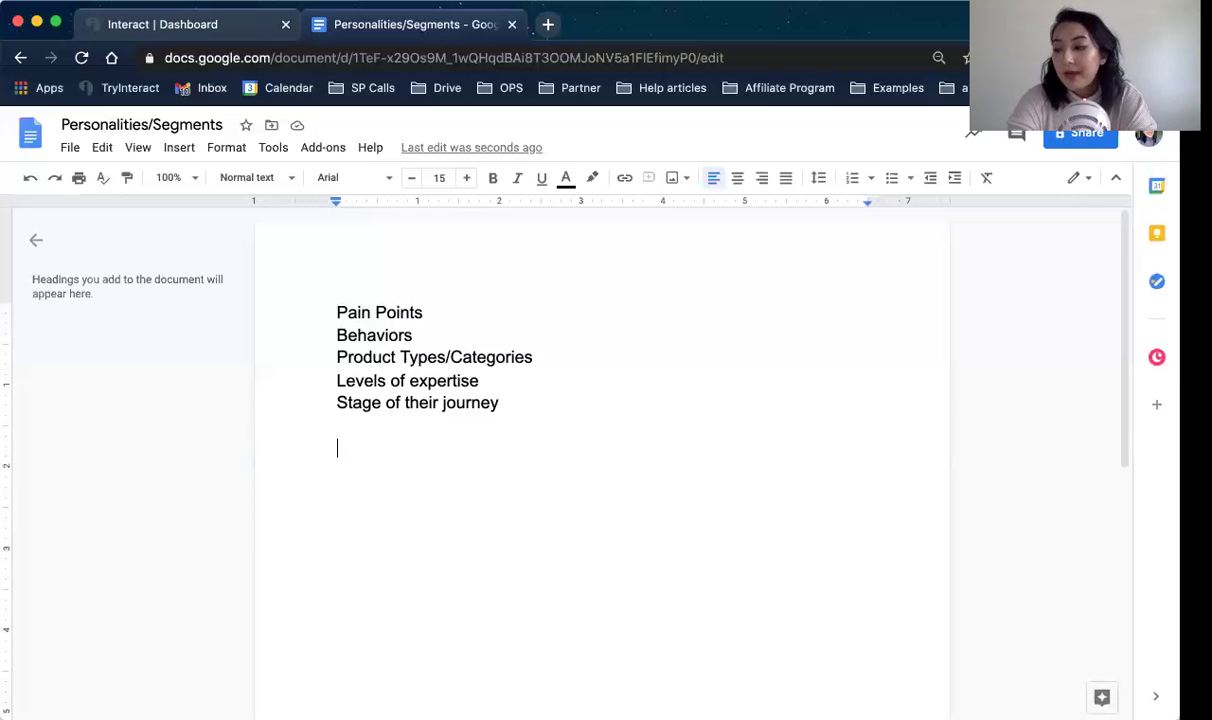
text(4-)
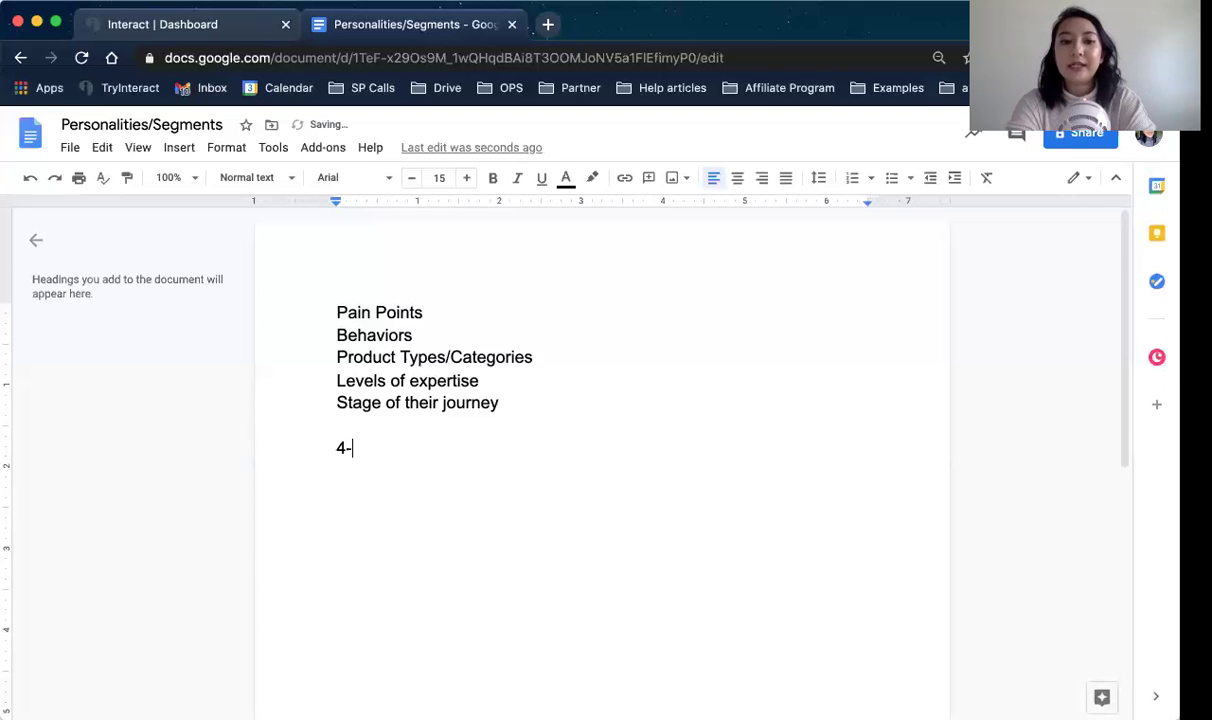
text(6 personali)
key(BackSpace)
key(BackSpace)
key(BackSpace)
text(l)
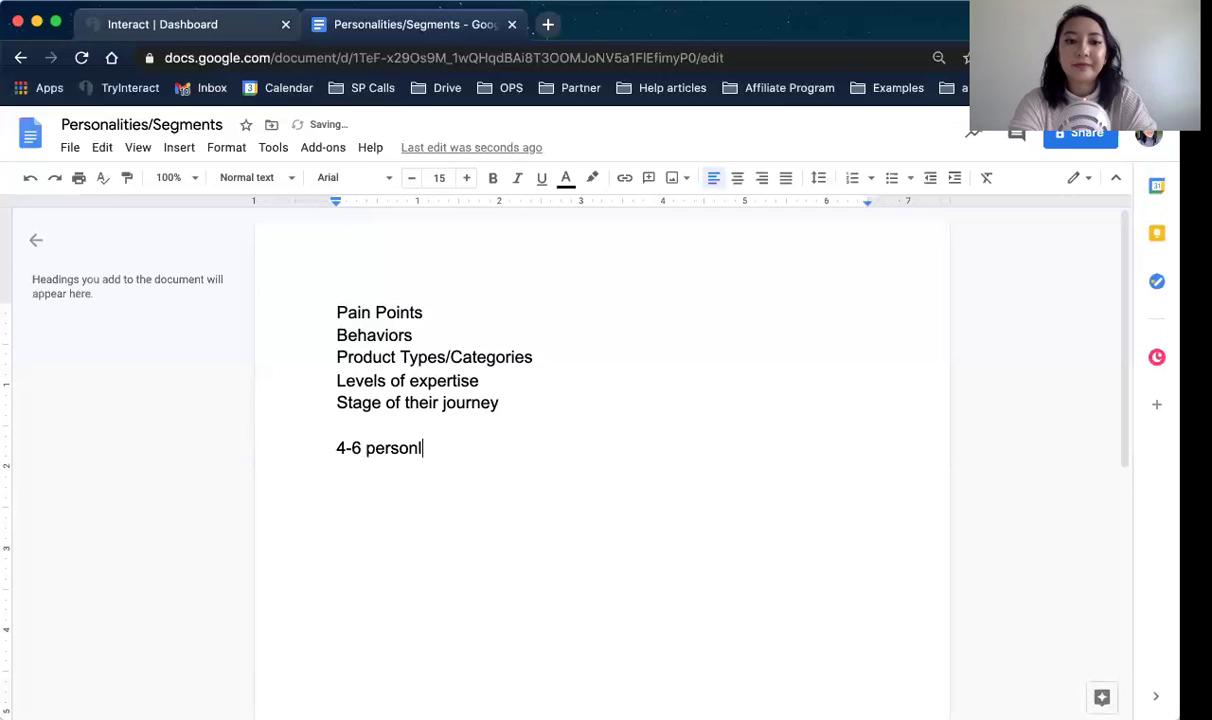
text(ity tuype)
key(BackSpace)
key(BackSpace)
key(BackSpace)
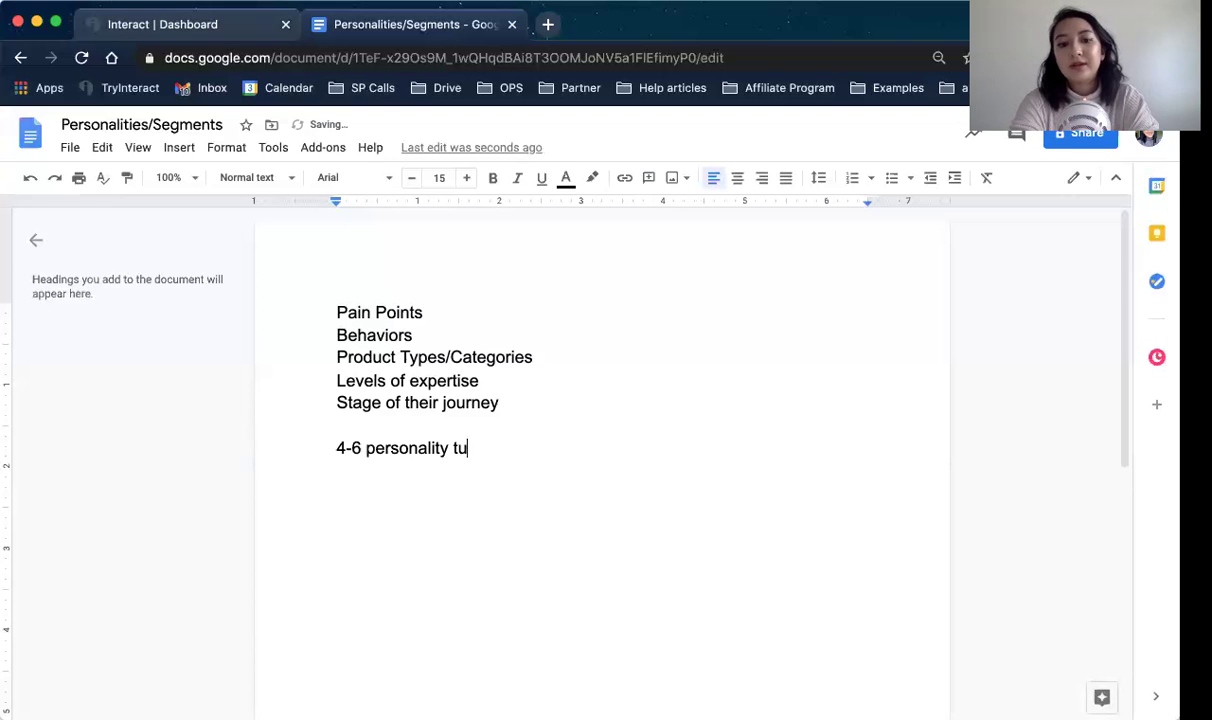
key(BackSpace)
text(ypes )
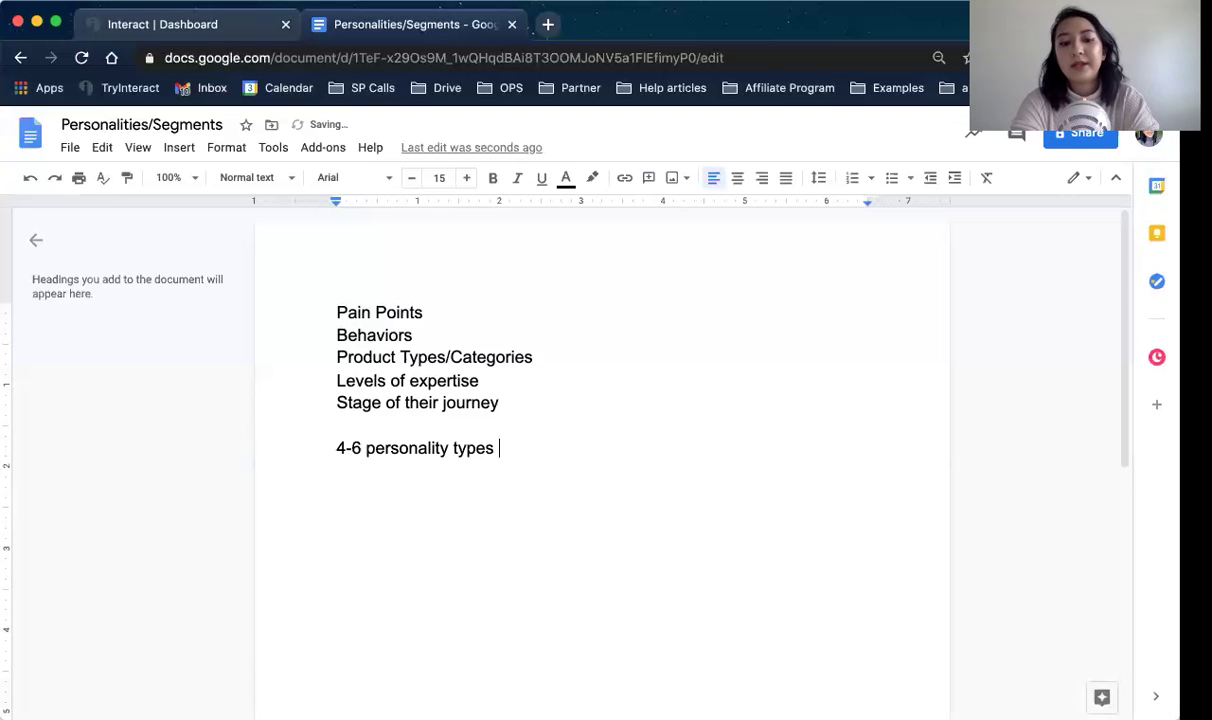
text(recommended)
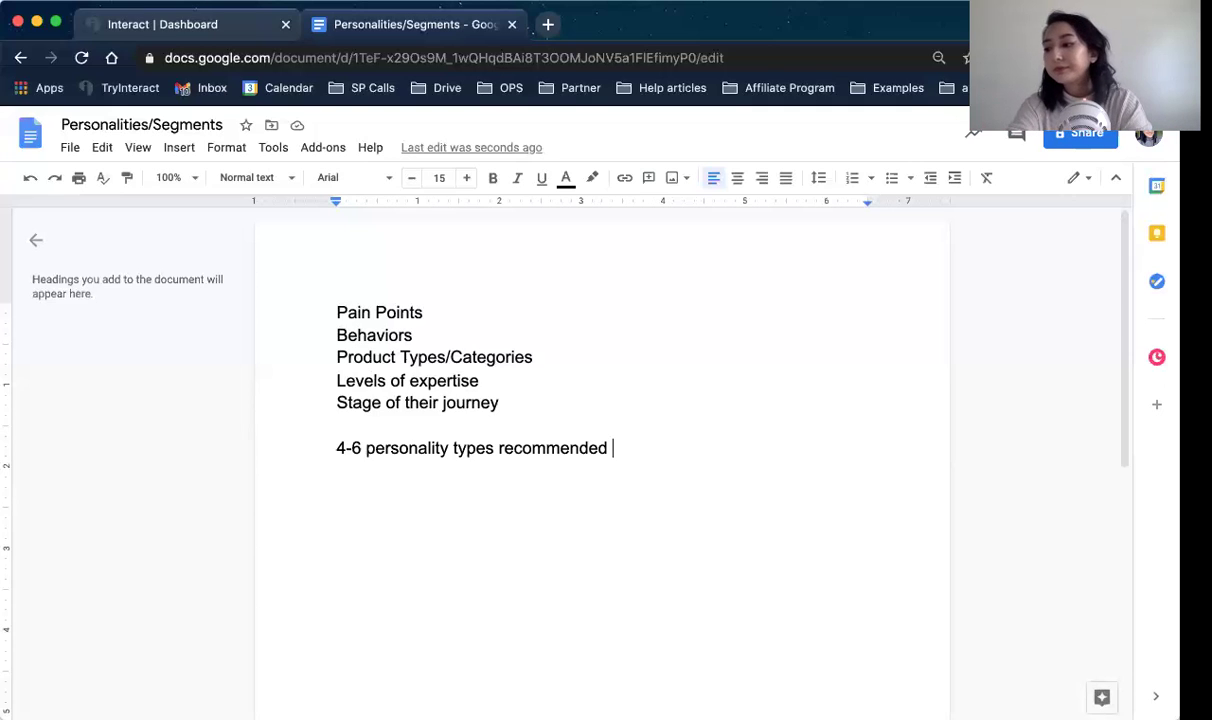
After another blank line, start a list of personality qualities with "Positive" and "Shareable" on separate lines
key(Return)
key(Return)
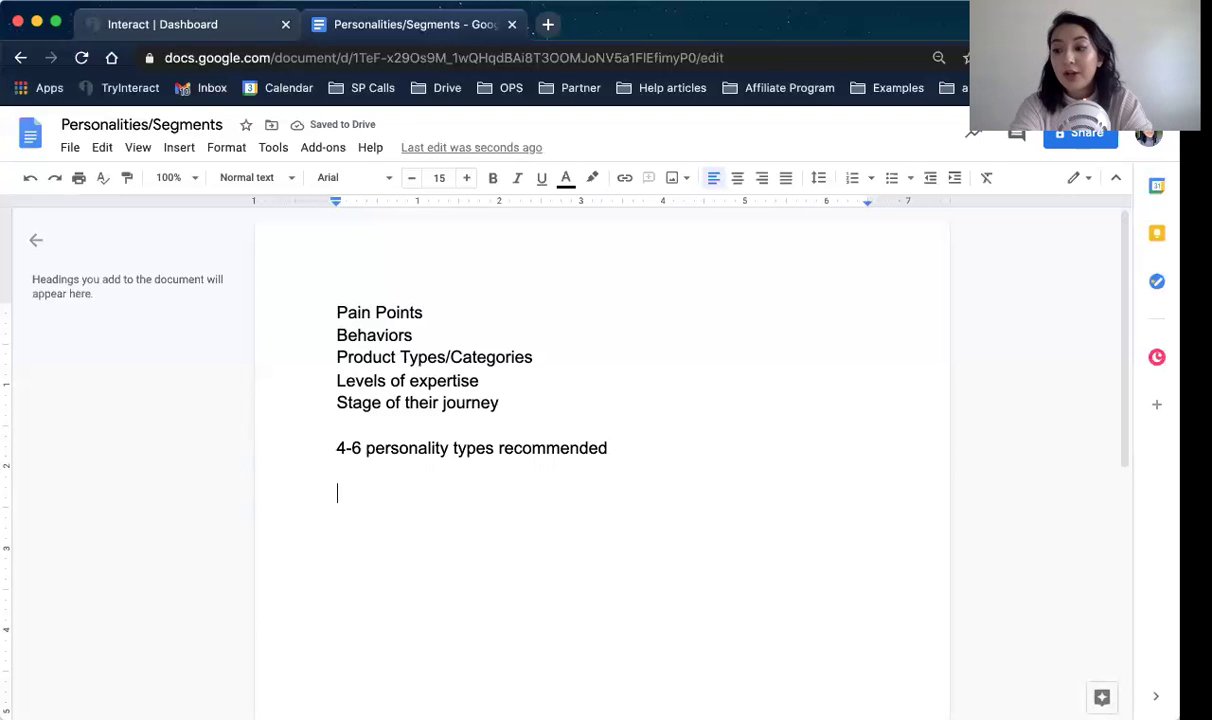
text(Po)
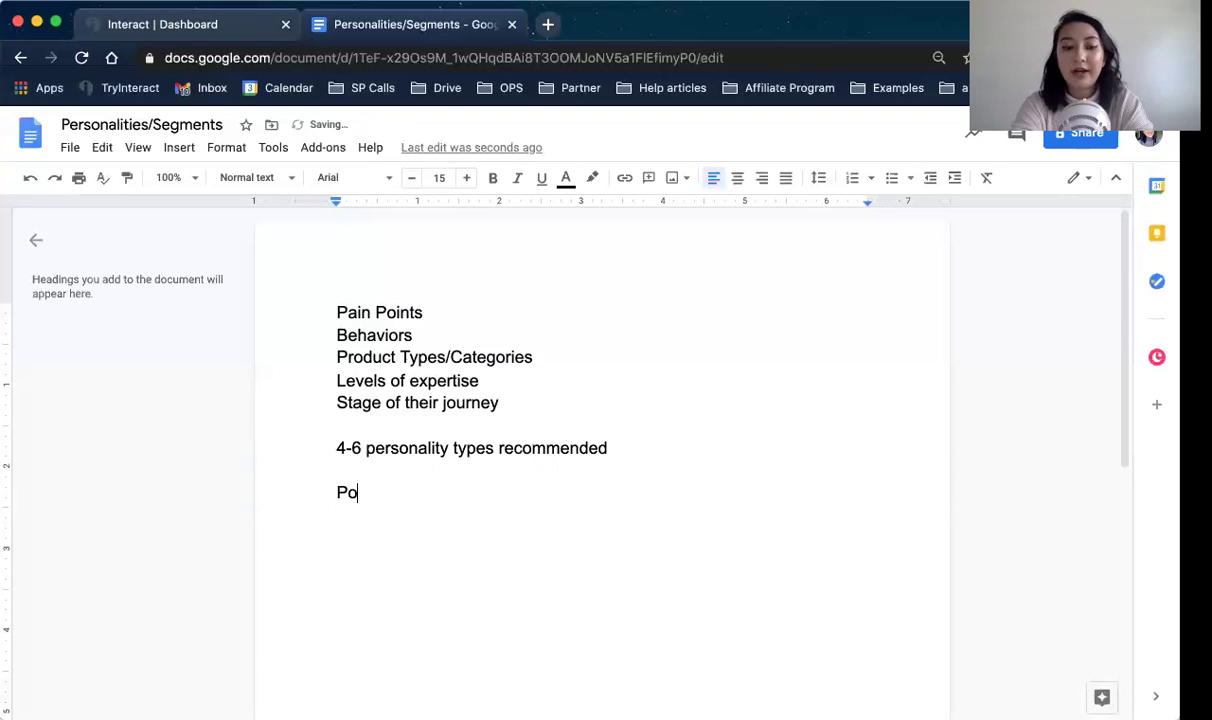
text(sitive)
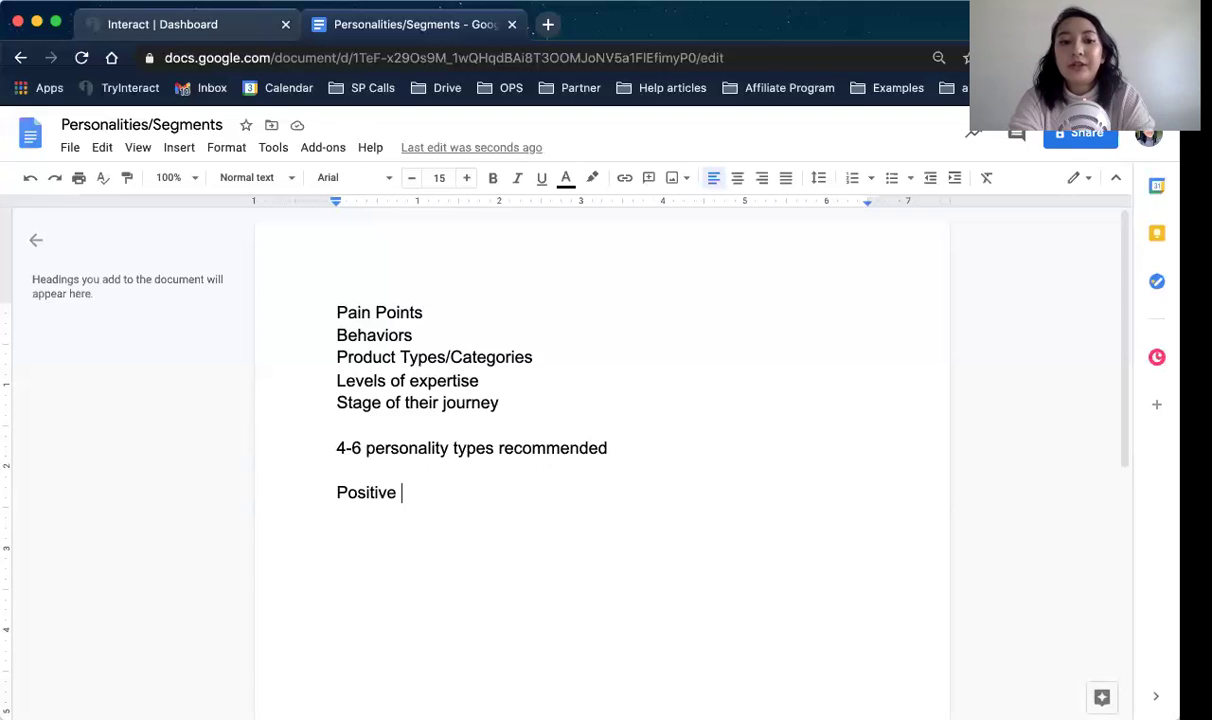
key(Return)
text(Share)
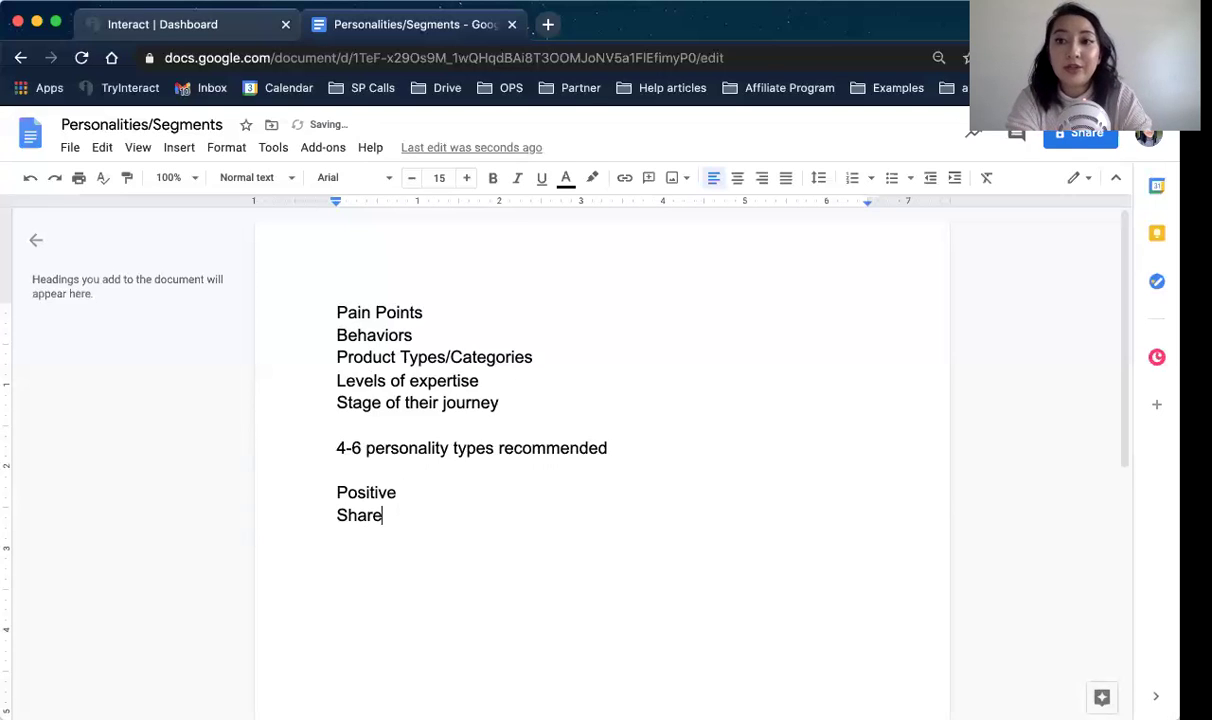
text(able)
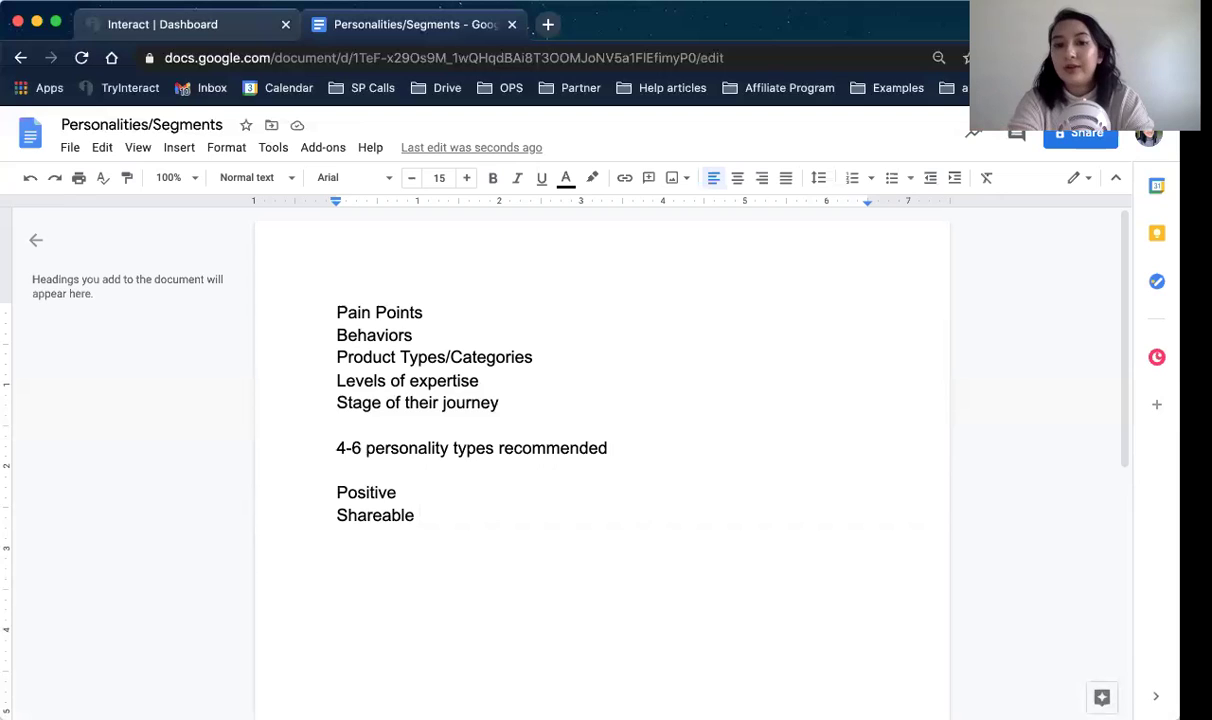
Add "Concise" and "Relevant" on separate lines below "Shareable"
key(Return)
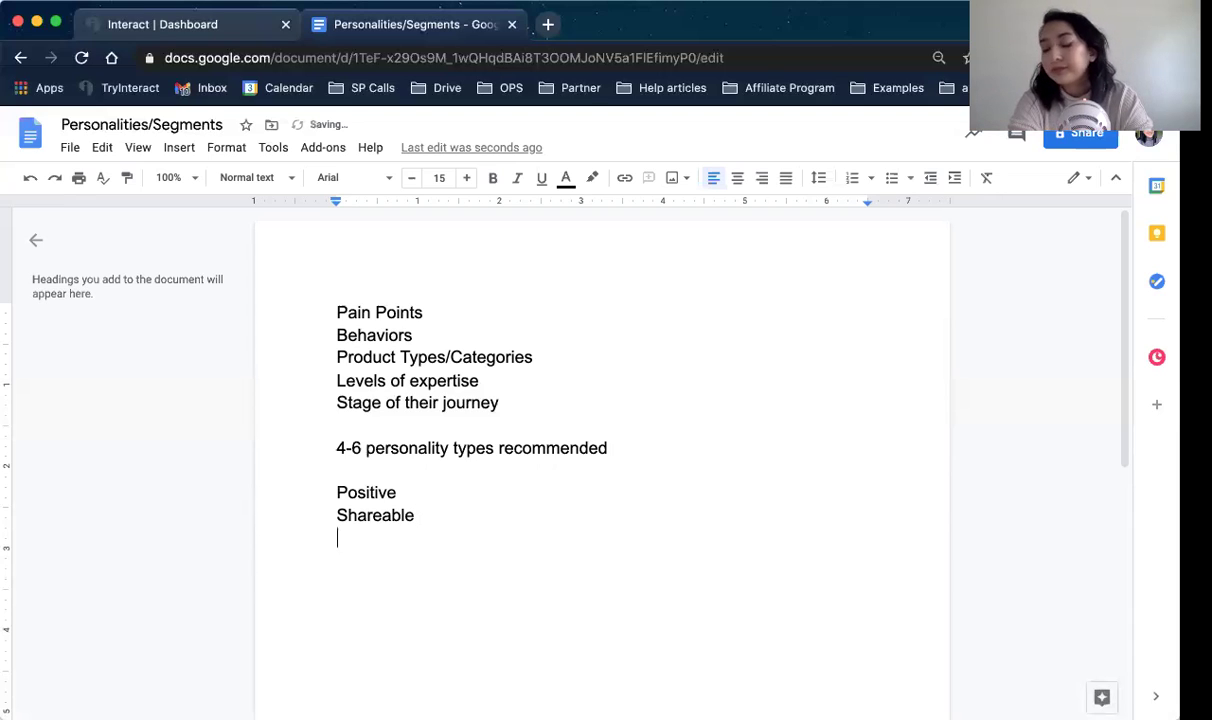
text(Cons)
key(BackSpace)
text(cise)
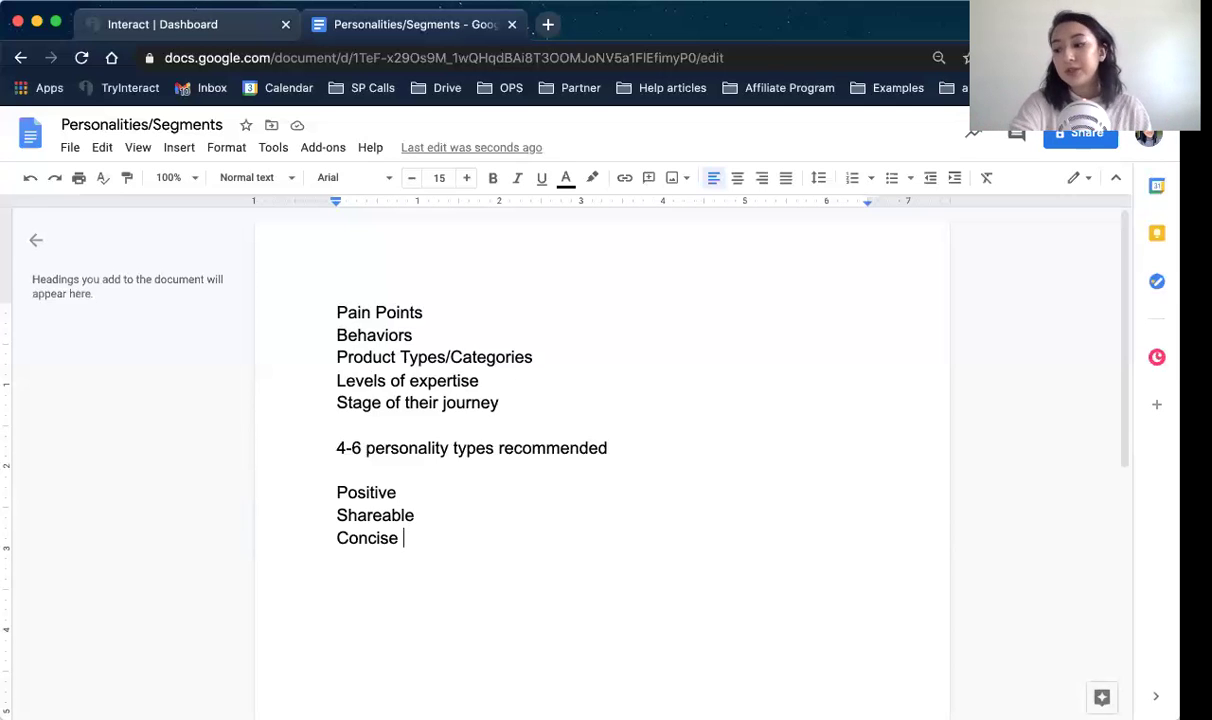
key(Return)
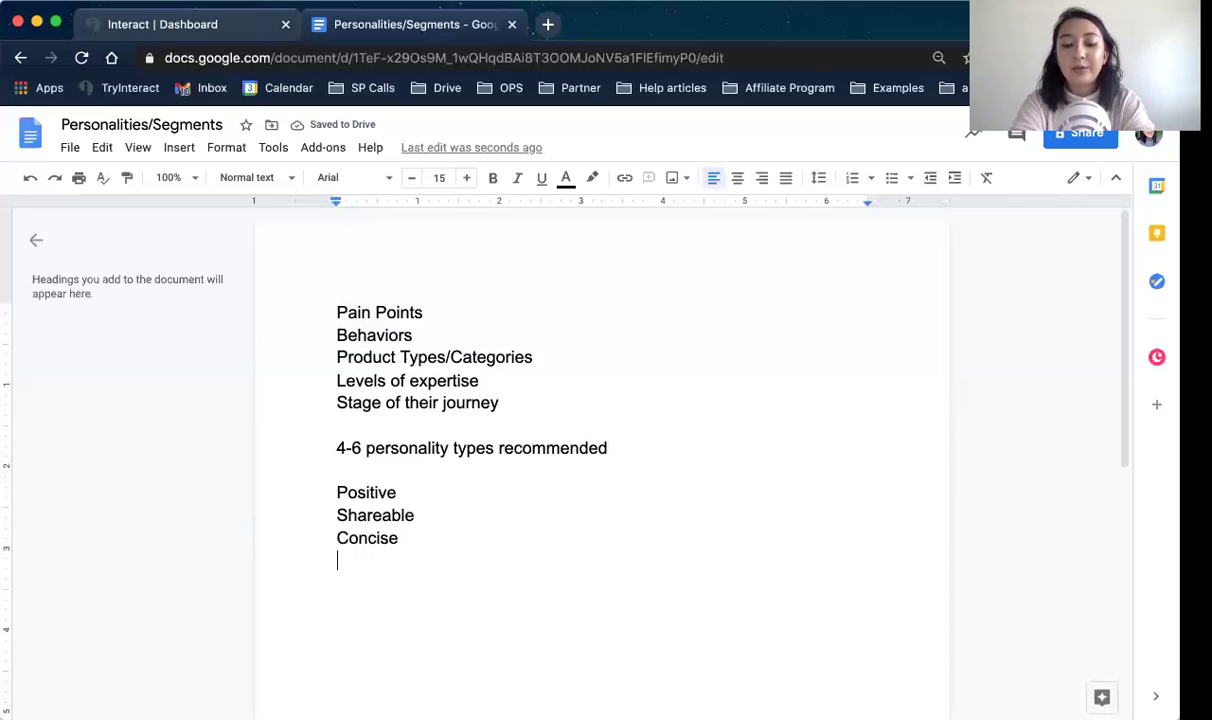
text(Relevant)
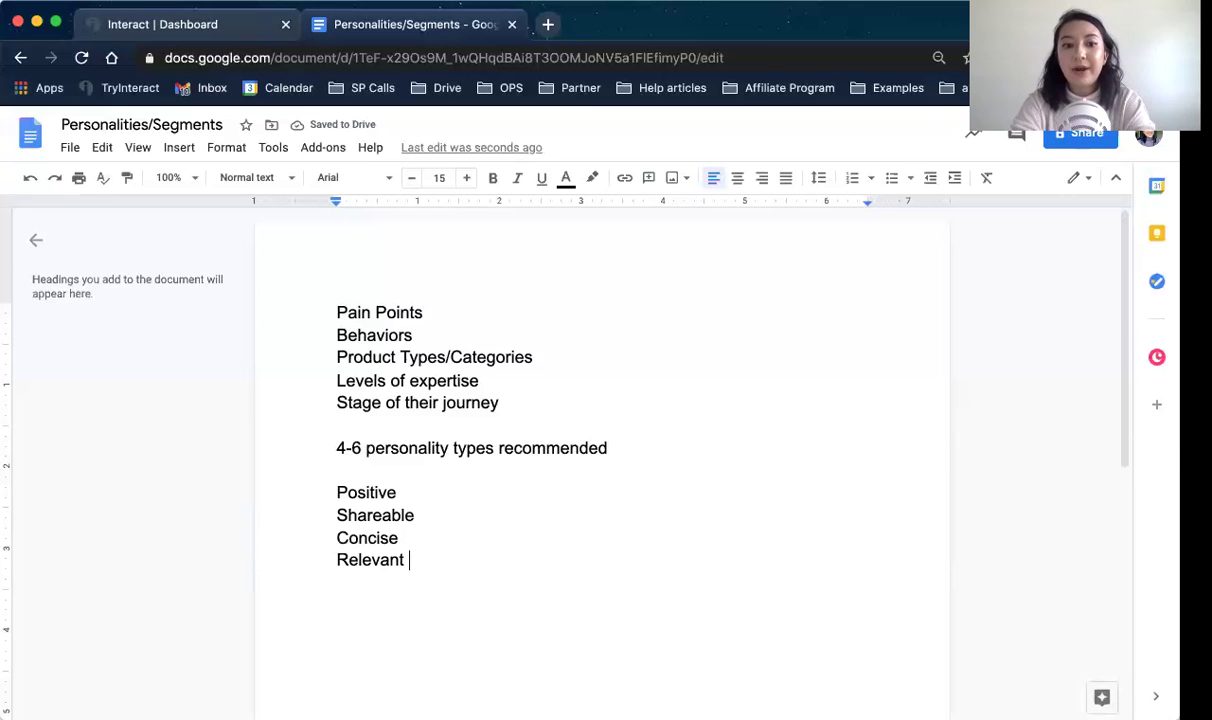
Review the outline by highlighting the segment list, the personality types recommendation and the four qualities in turn
scroll(600, 450, down, 1)
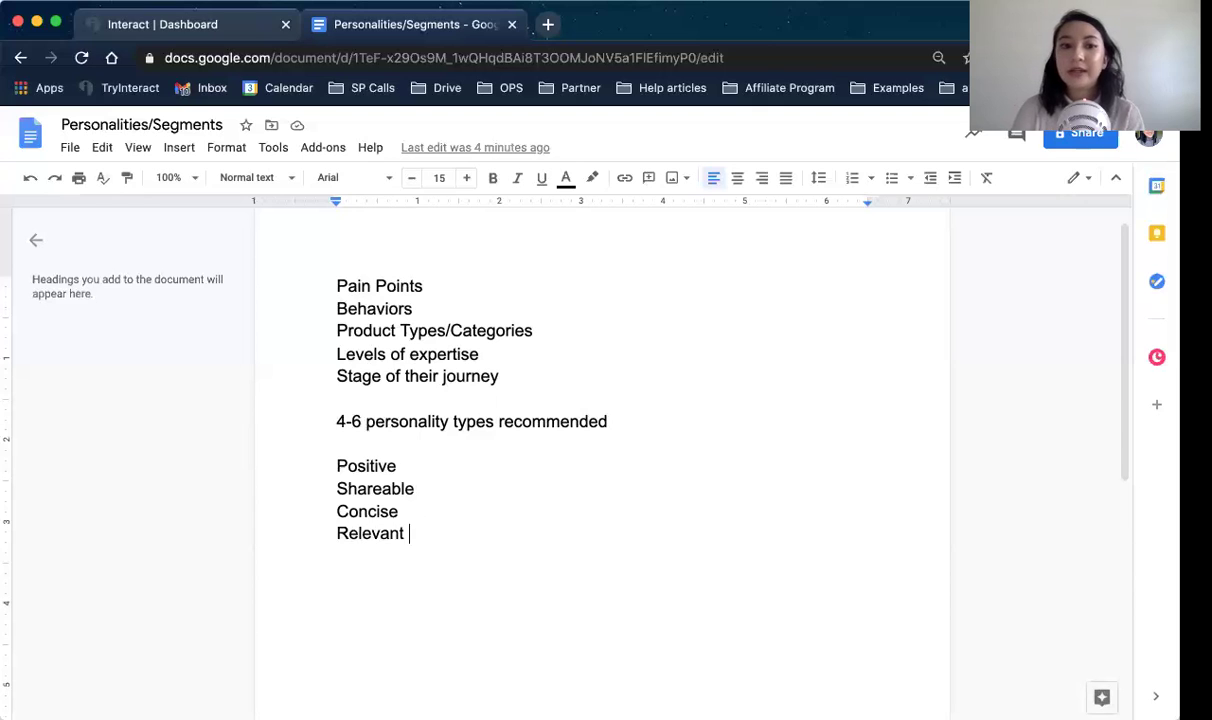
drag(322, 276, 500, 370)
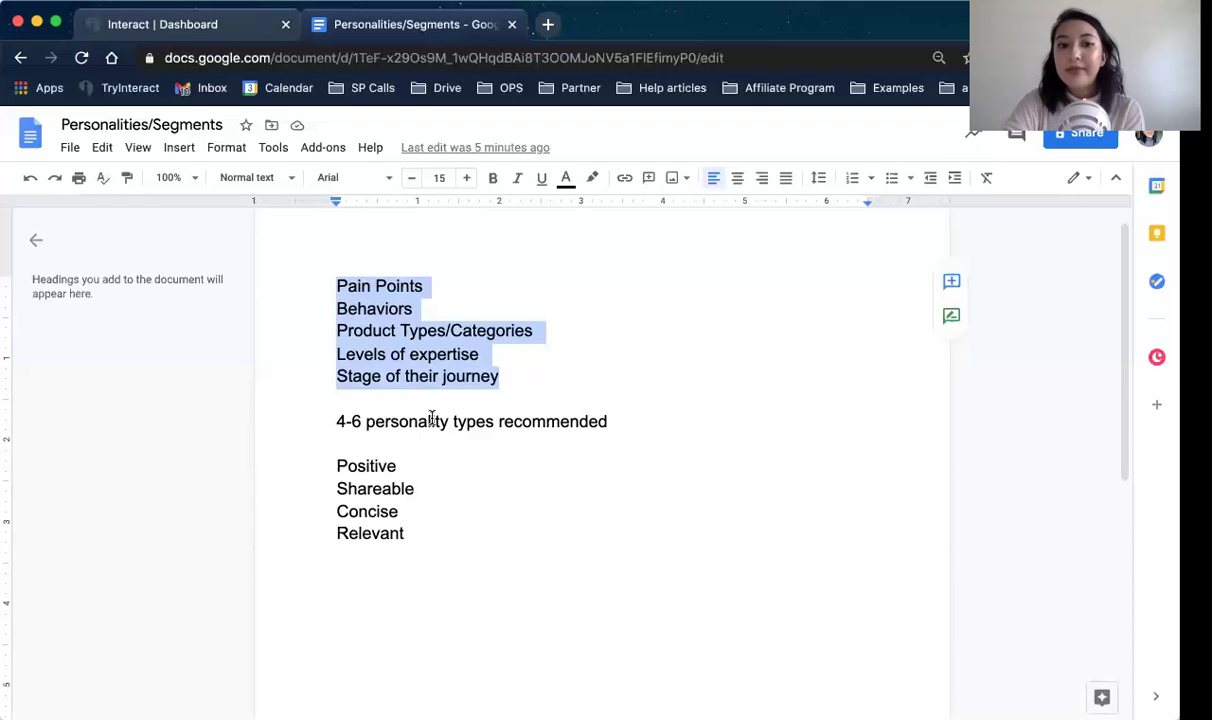
drag(330, 420, 617, 425)
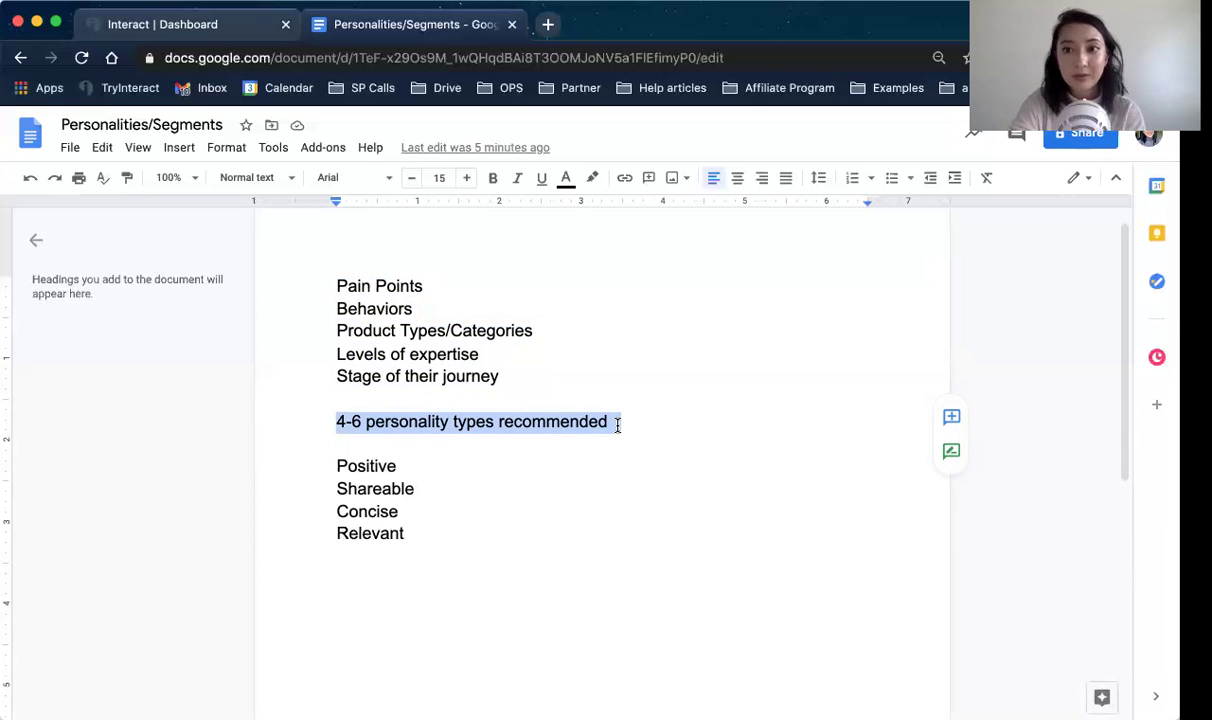
click(617, 425)
click(322, 466)
shift+click(434, 539)
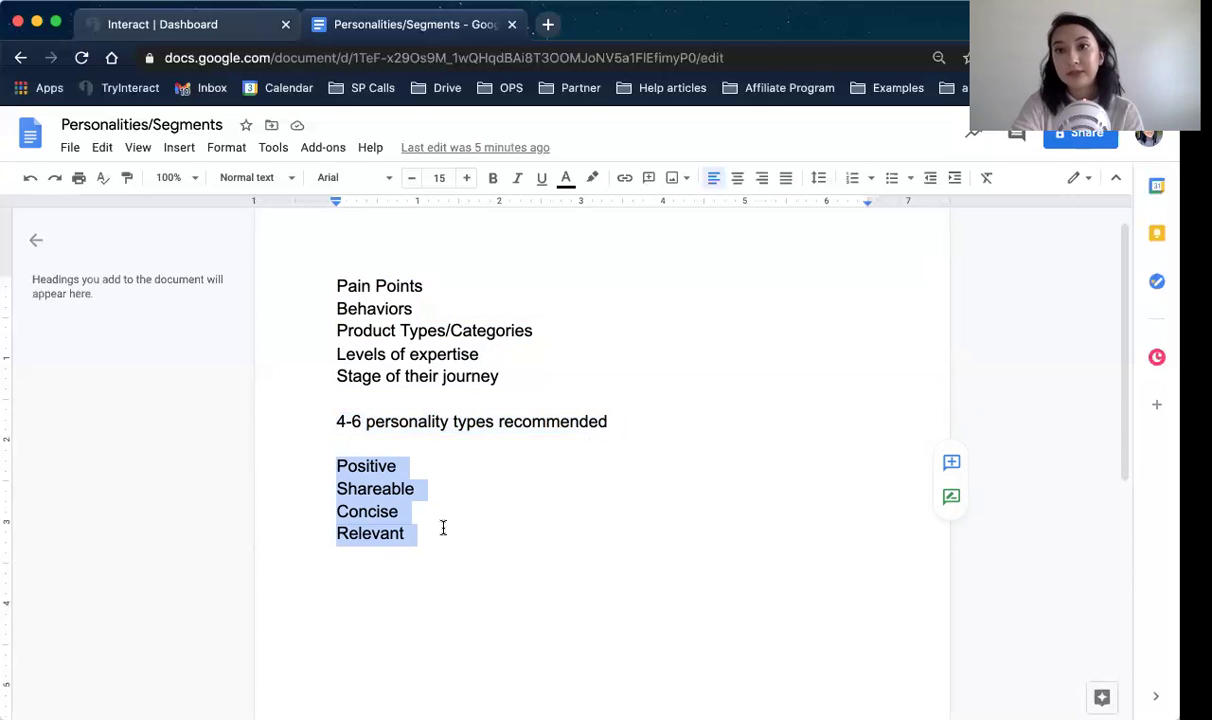
click(443, 528)
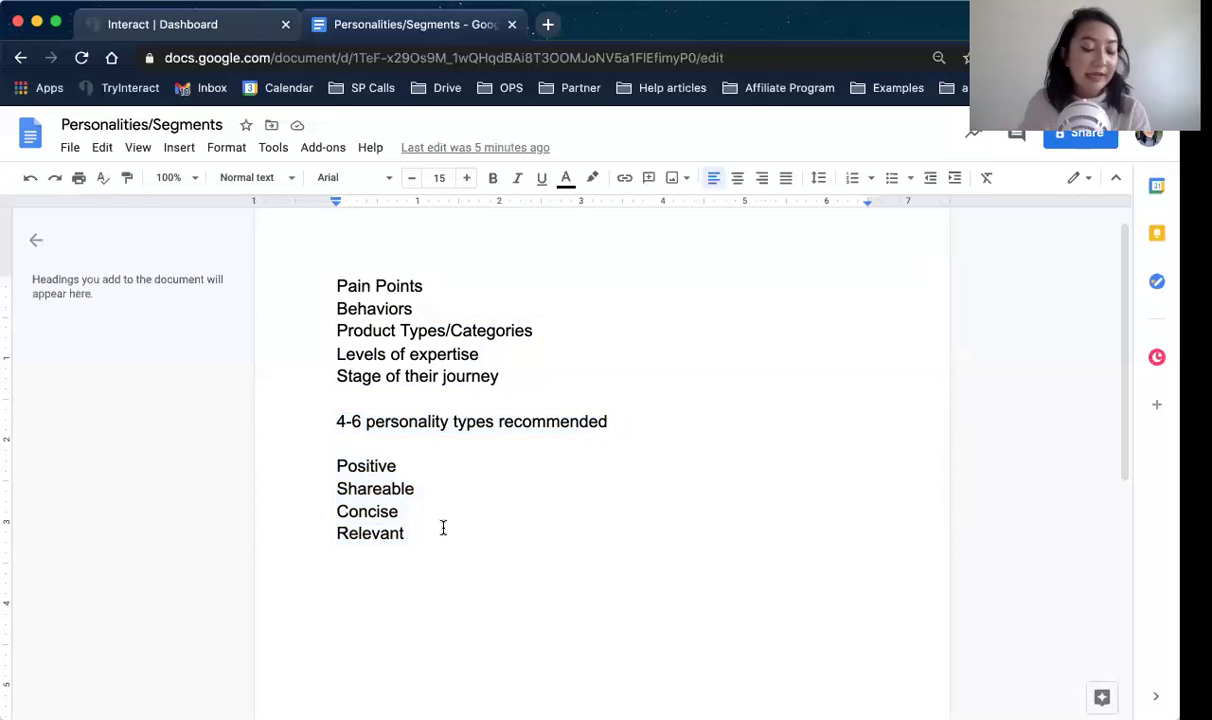